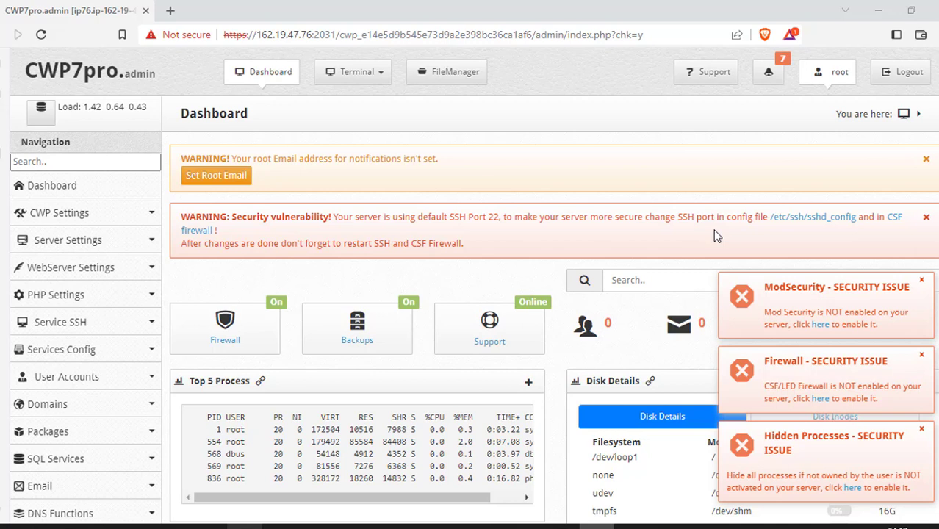
# Search Google for 'tcp and udp ports' in a new tab and go to the Wikipedia port list.
pyautogui.click(171, 13)
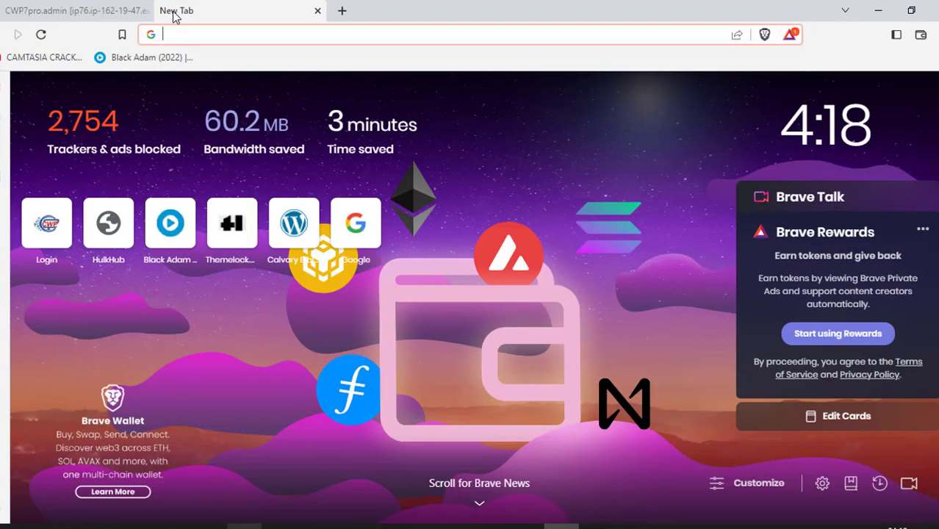
pyautogui.write('tcp')
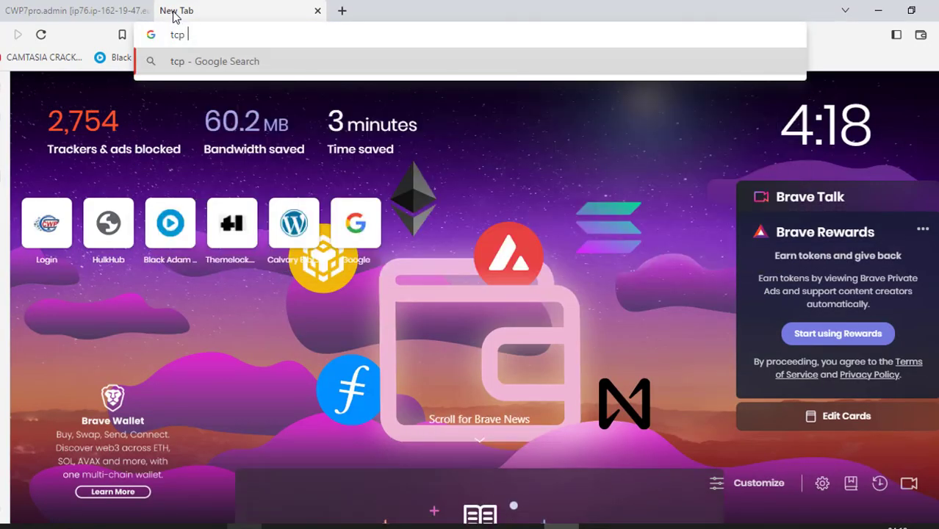
pyautogui.write(' and udp p')
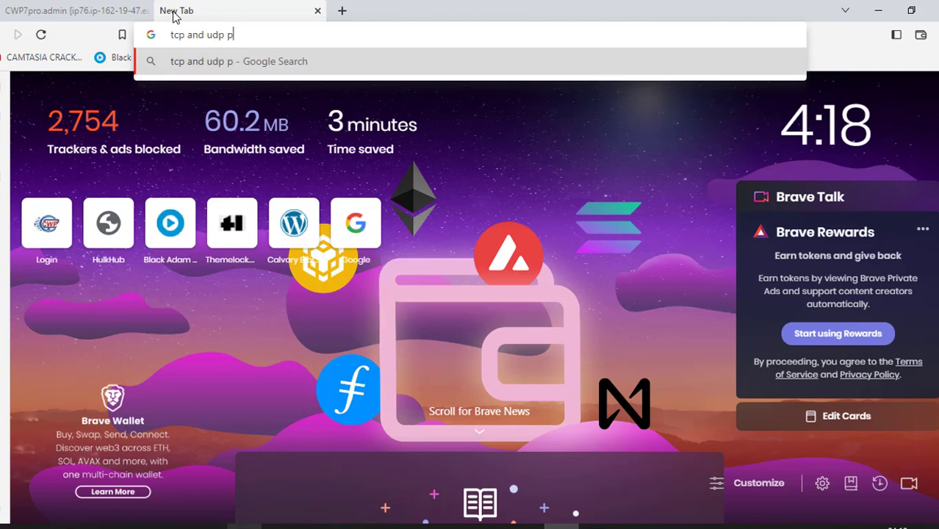
pyautogui.write('orts')
pyautogui.press('Return')
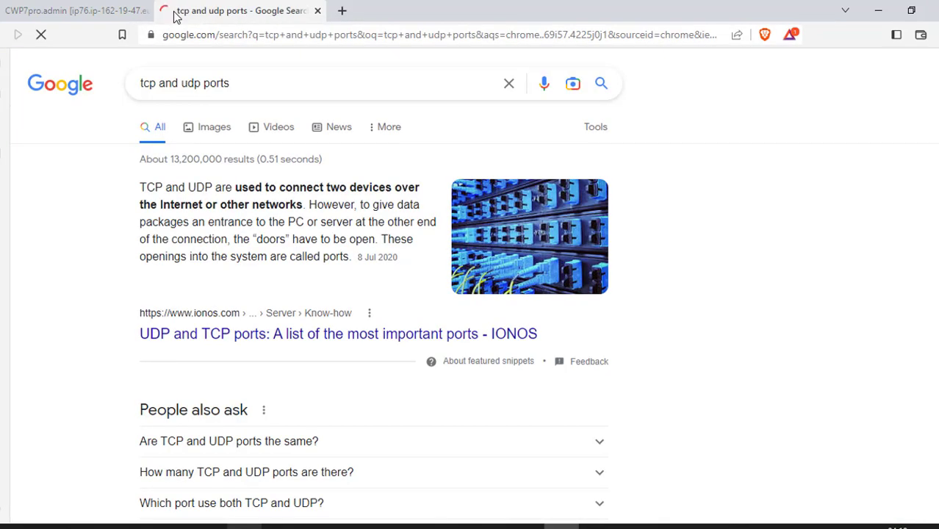
pyautogui.scroll(-2, 323, 206)
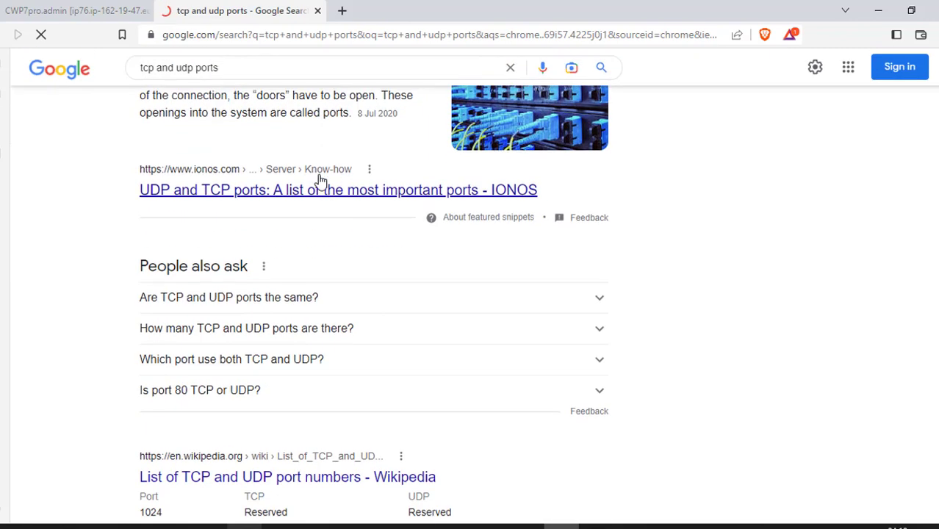
pyautogui.scroll(-2, 316, 195)
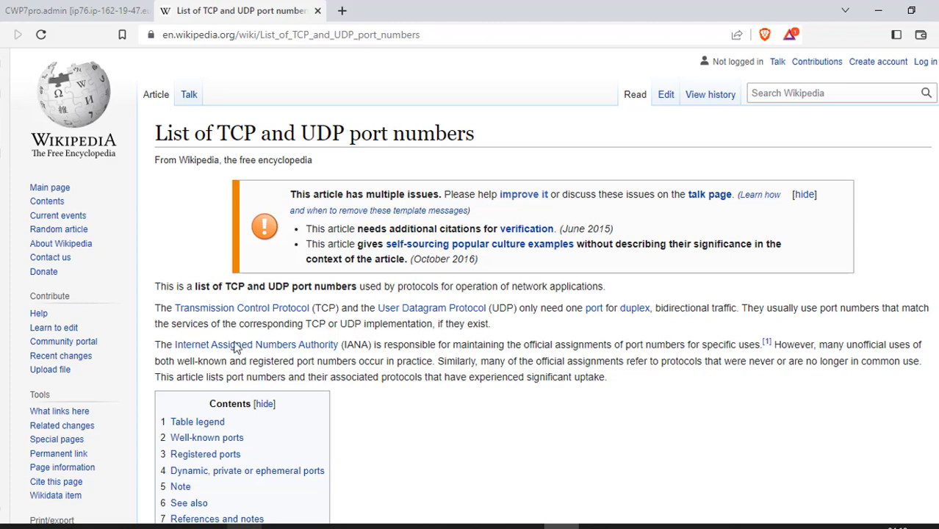
# Scroll to the Well-known ports table and highlight the port 22 Secure Shell (SSH) row.
pyautogui.scroll(-5, 419, 348)
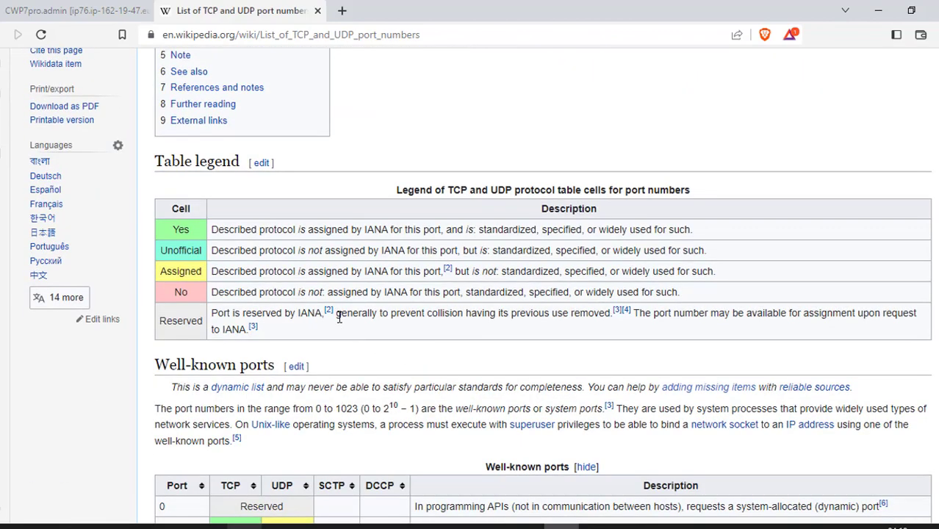
pyautogui.scroll(-3, 339, 319)
pyautogui.scroll(2, 241, 257)
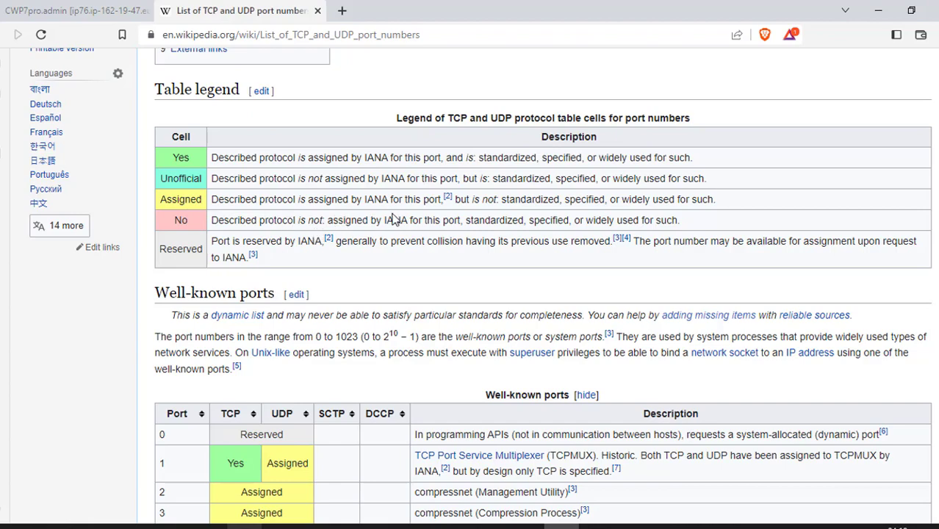
pyautogui.scroll(-1, 367, 214)
pyautogui.scroll(-3, 367, 214)
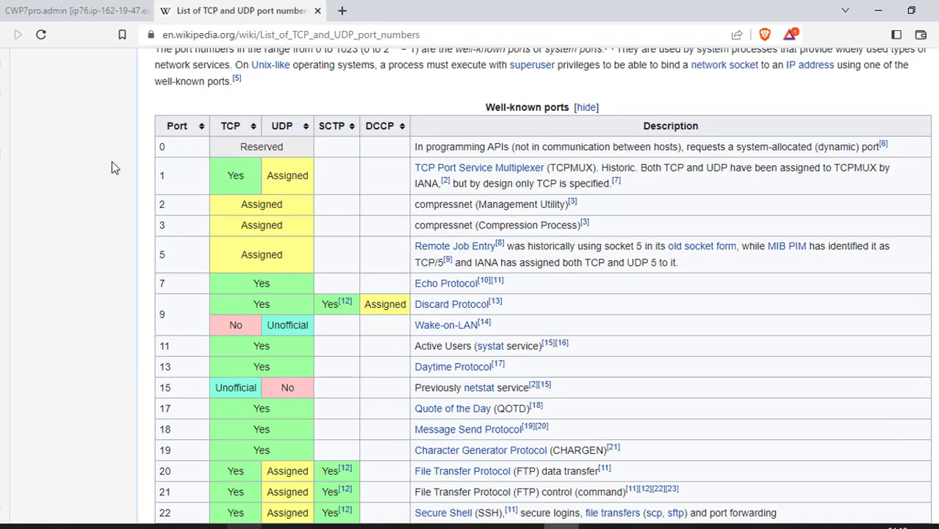
pyautogui.scroll(2, 207, 193)
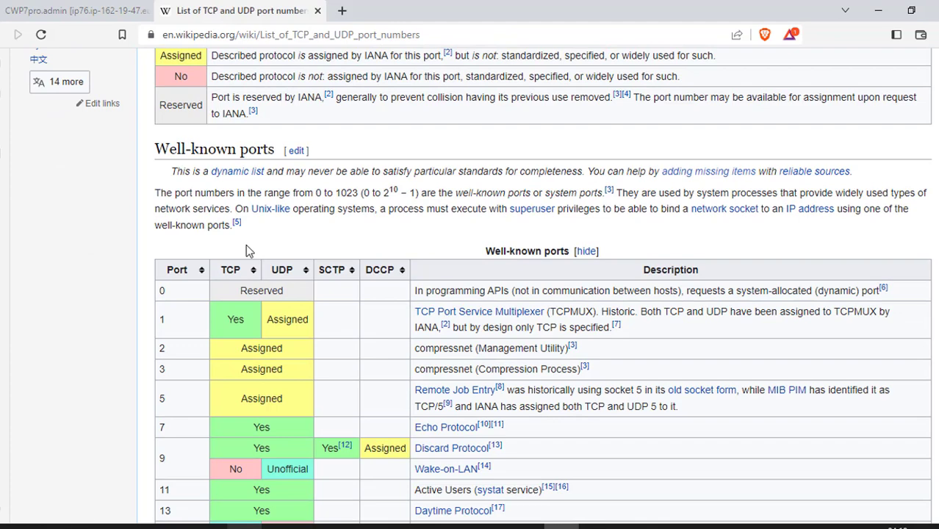
pyautogui.scroll(-2, 236, 224)
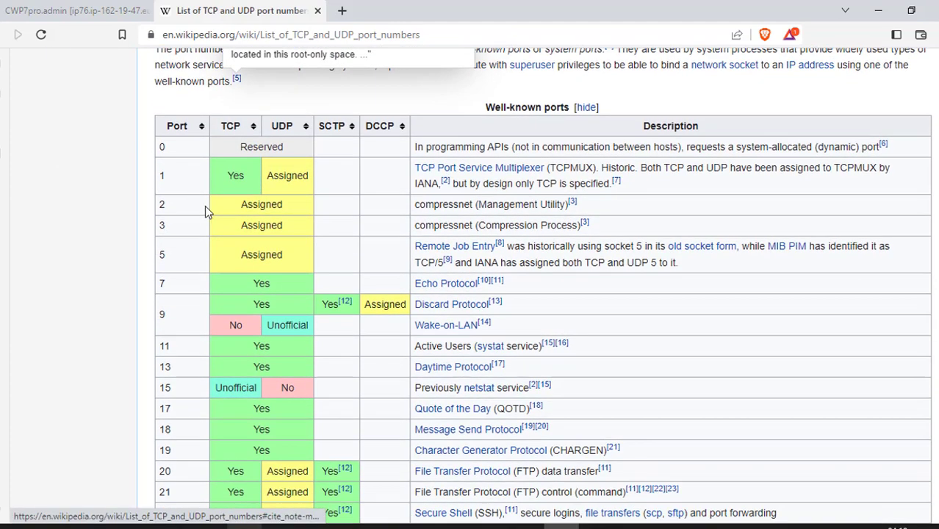
pyautogui.scroll(-2, 199, 266)
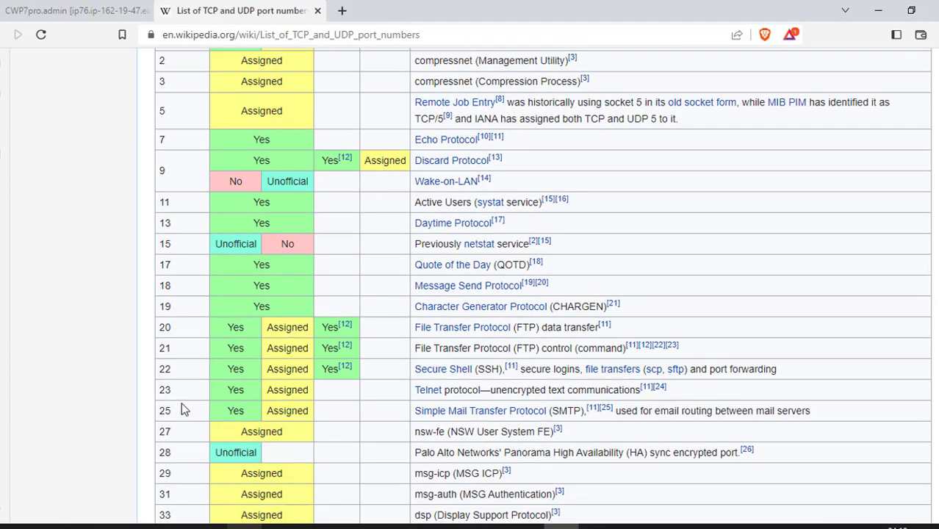
pyautogui.moveTo(155, 369); pyautogui.dragTo(501, 379)
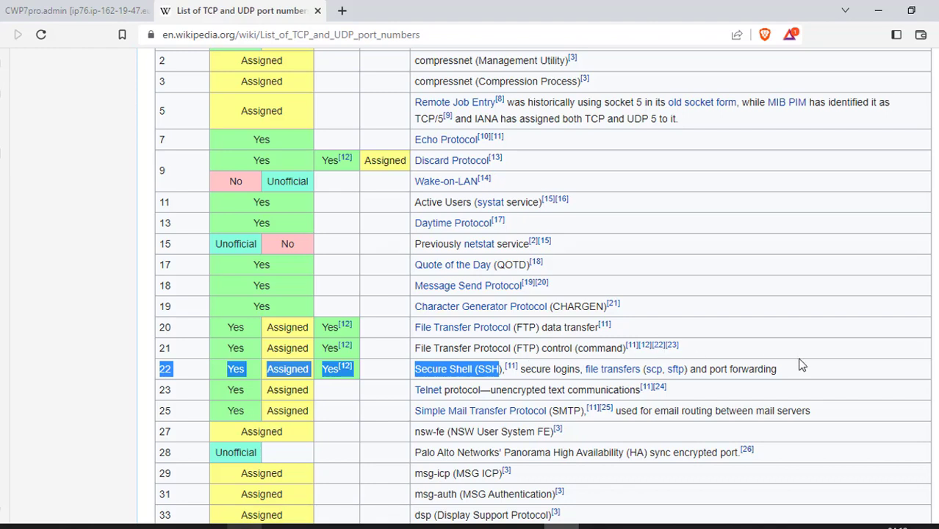
# Clear the port 22 highlight and scroll down to the Registered ports section (1024–49151).
pyautogui.click(769, 372)
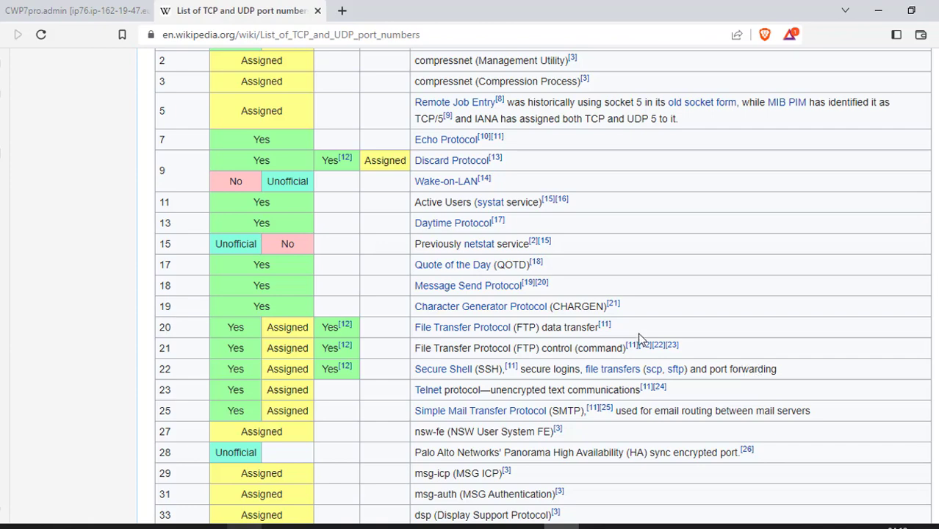
pyautogui.scroll(-9, 352, 282)
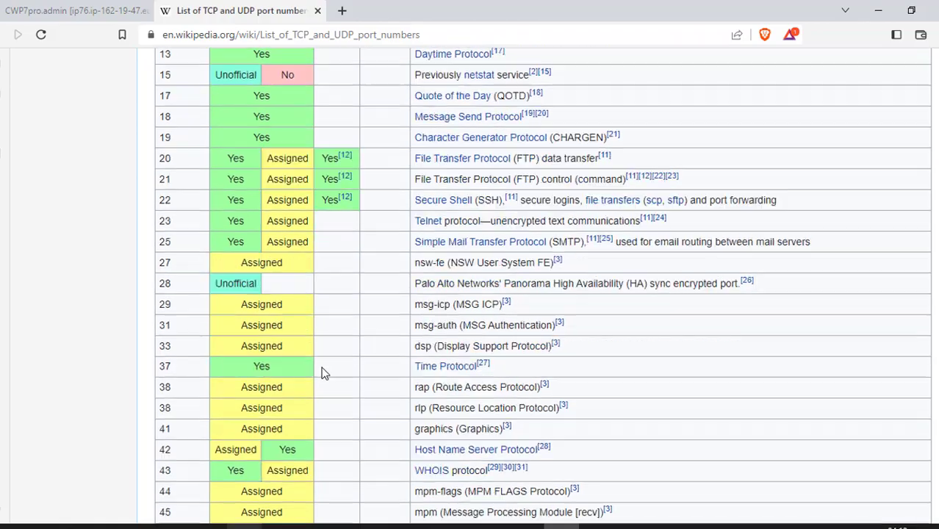
pyautogui.scroll(-12, 323, 369)
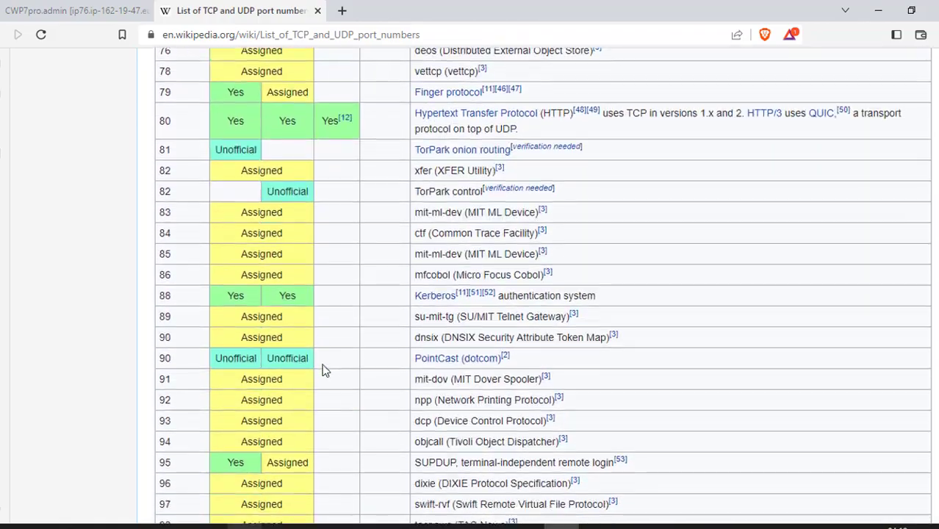
pyautogui.scroll(-15, 323, 370)
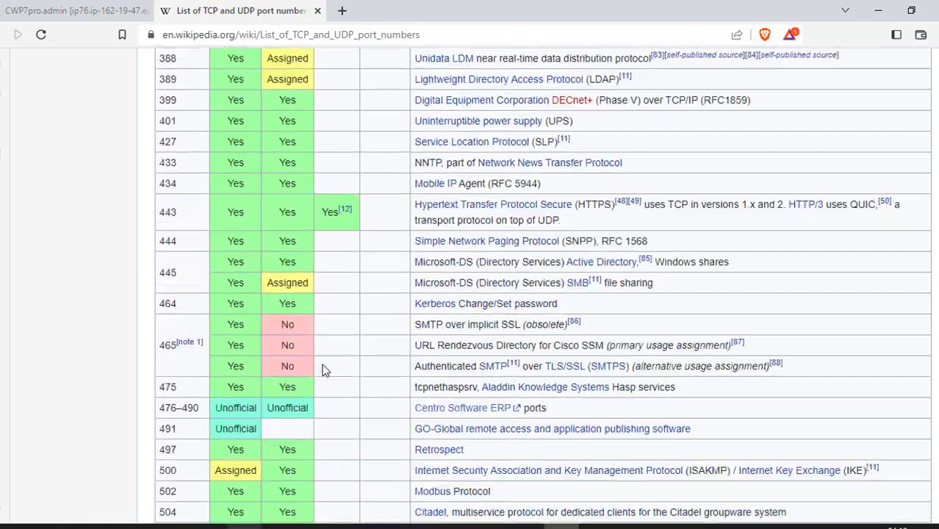
pyautogui.scroll(-10, 324, 370)
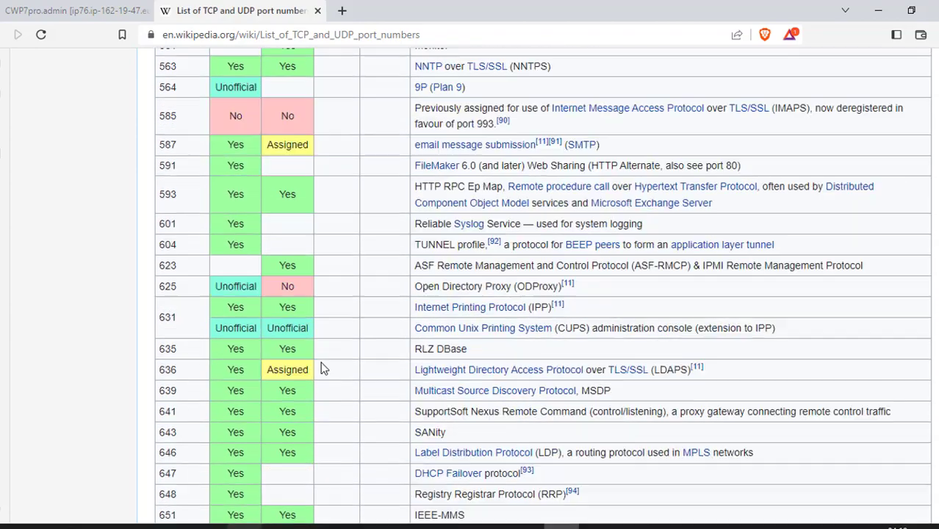
pyautogui.scroll(-15, 320, 370)
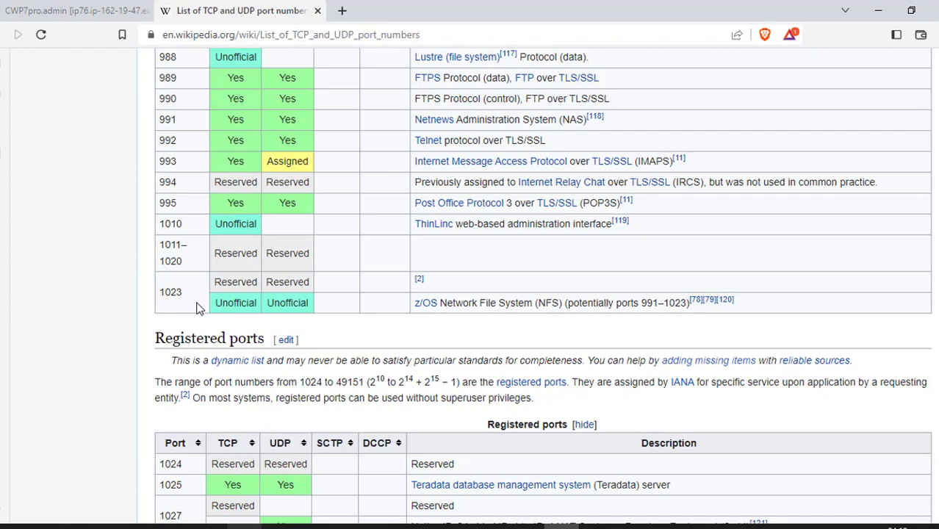
# Scroll through the registered ports and highlight port 2424, the OrientDB entry.
pyautogui.scroll(-2, 335, 338)
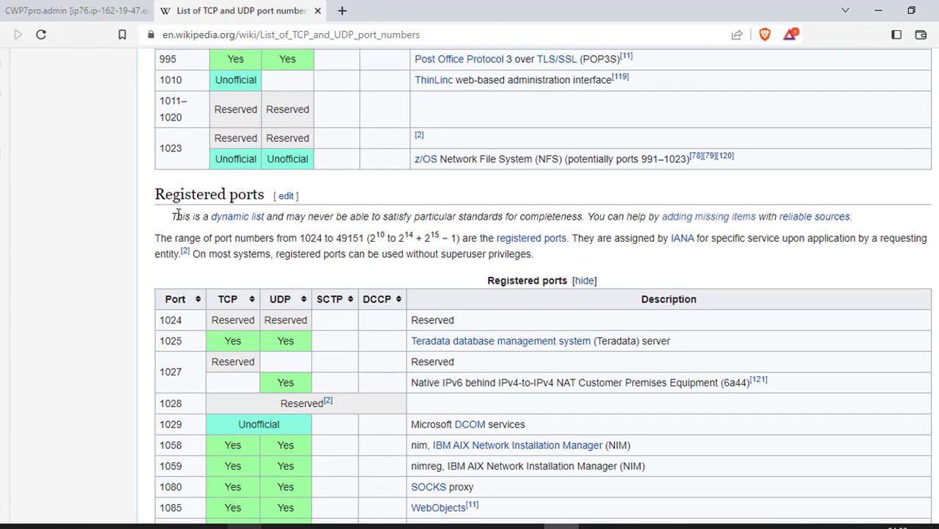
pyautogui.scroll(-1, 438, 379)
pyautogui.scroll(-10, 439, 379)
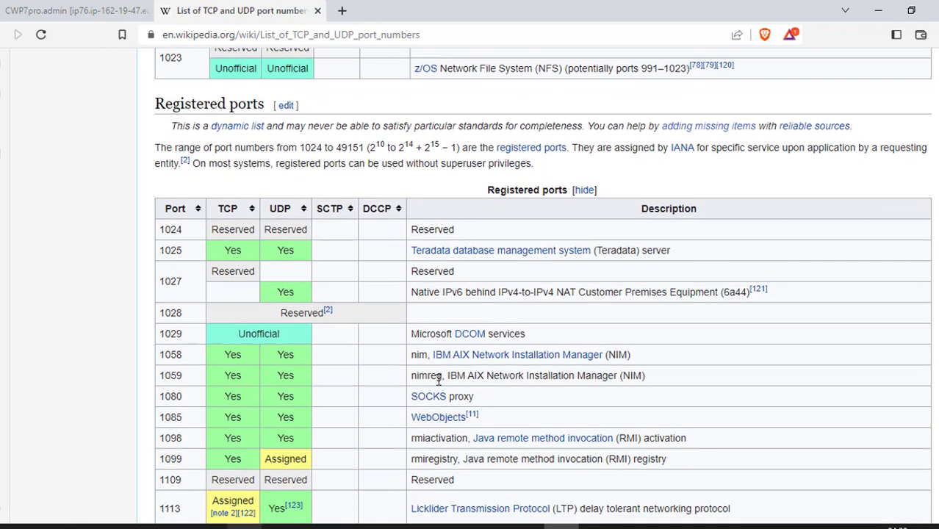
pyautogui.scroll(-15, 437, 382)
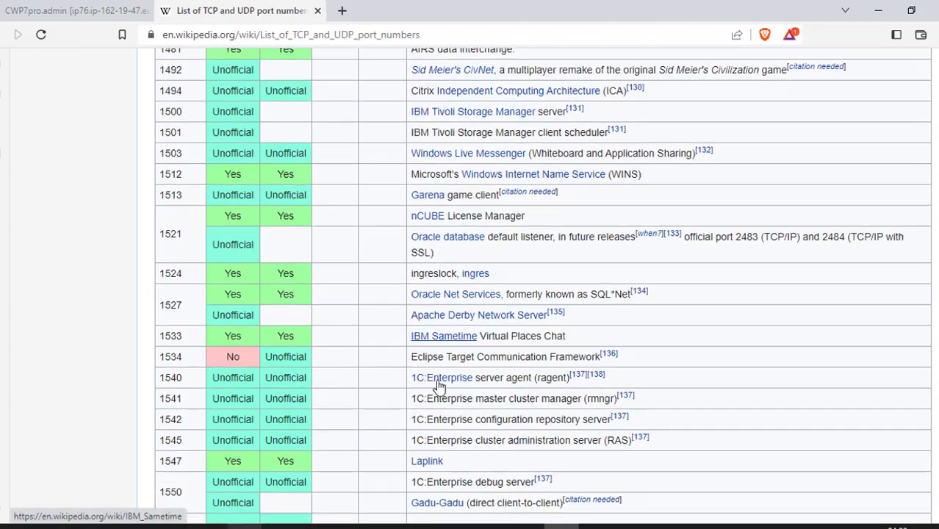
pyautogui.scroll(10, 437, 379)
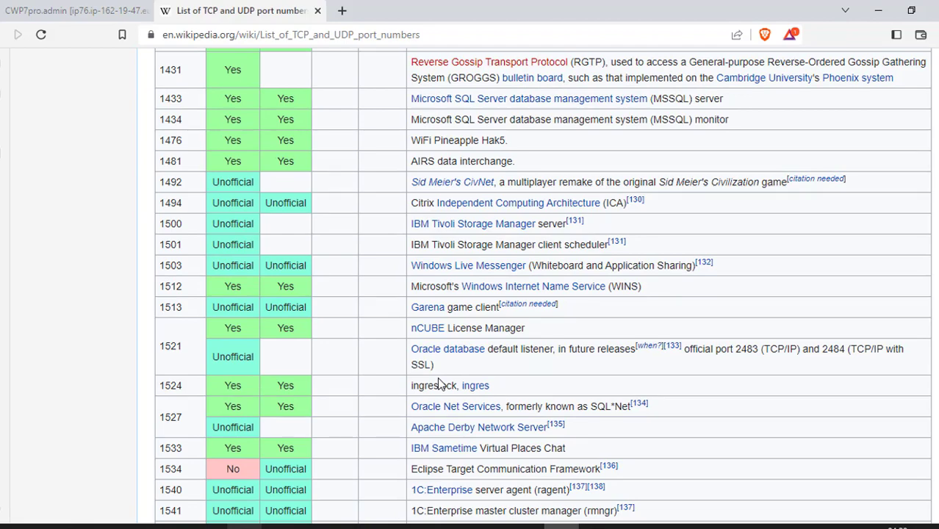
pyautogui.scroll(-10, 439, 383)
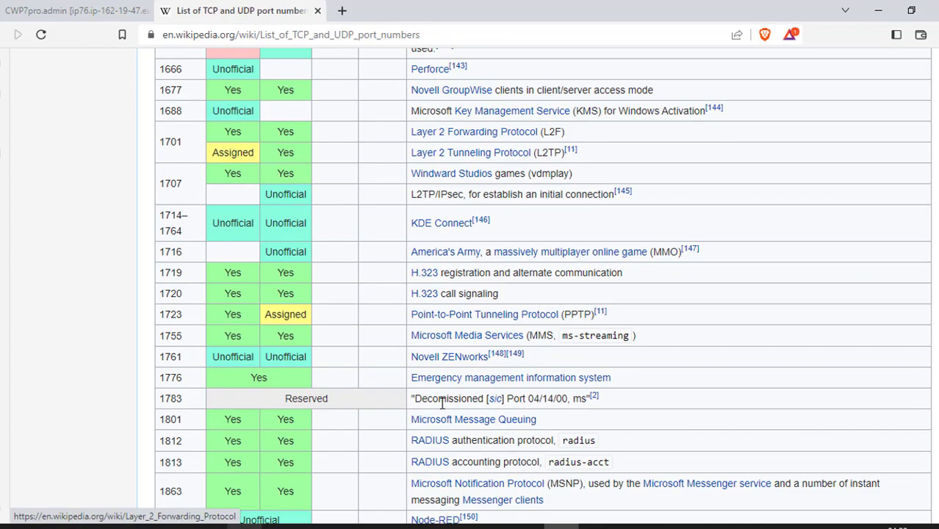
pyautogui.scroll(-3, 405, 343)
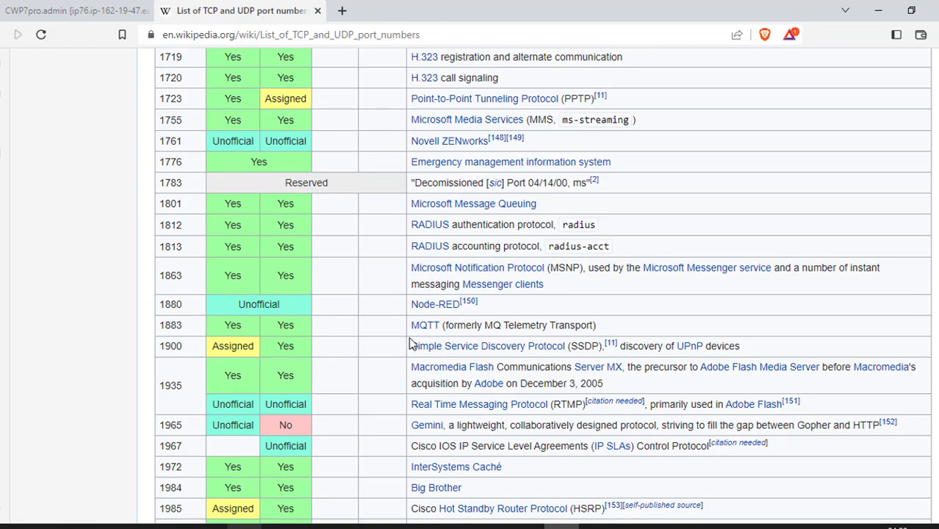
pyautogui.scroll(-1, 405, 290)
pyautogui.scroll(-15, 403, 291)
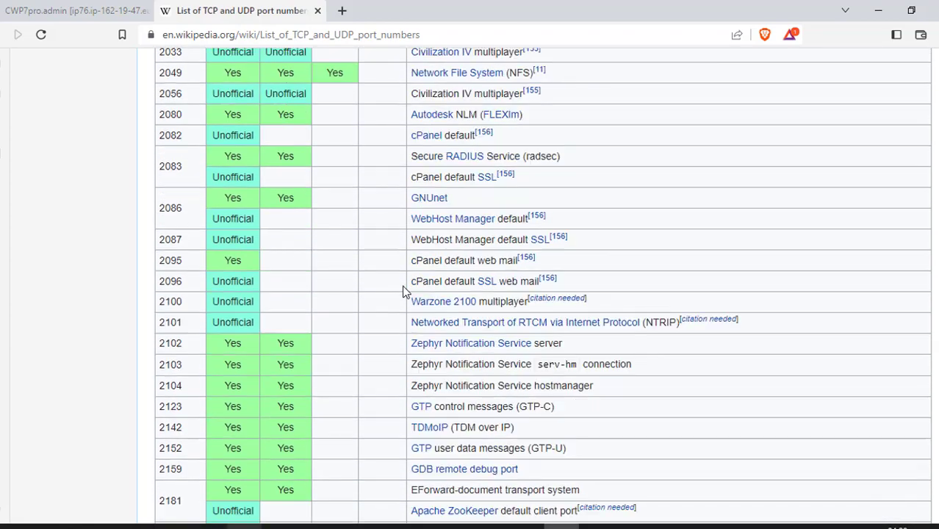
pyautogui.scroll(-5, 403, 291)
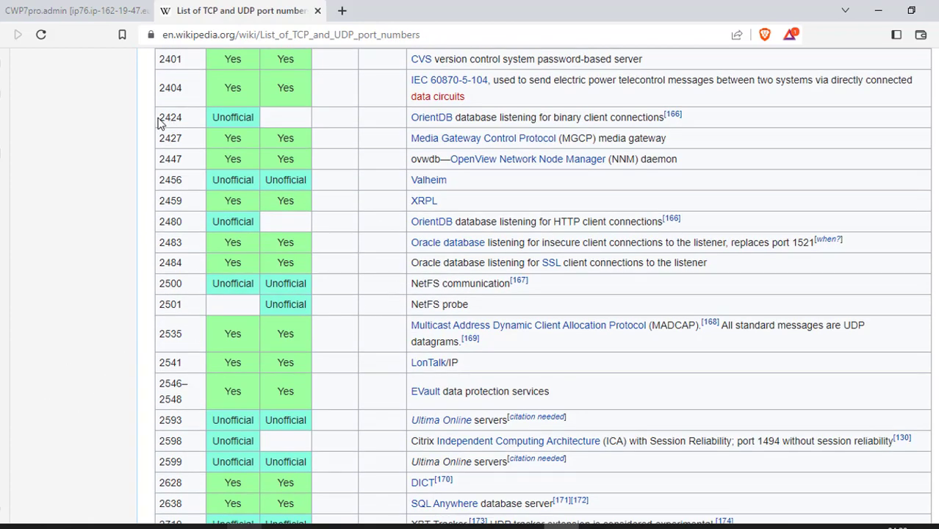
pyautogui.moveTo(157, 118); pyautogui.dragTo(183, 118)
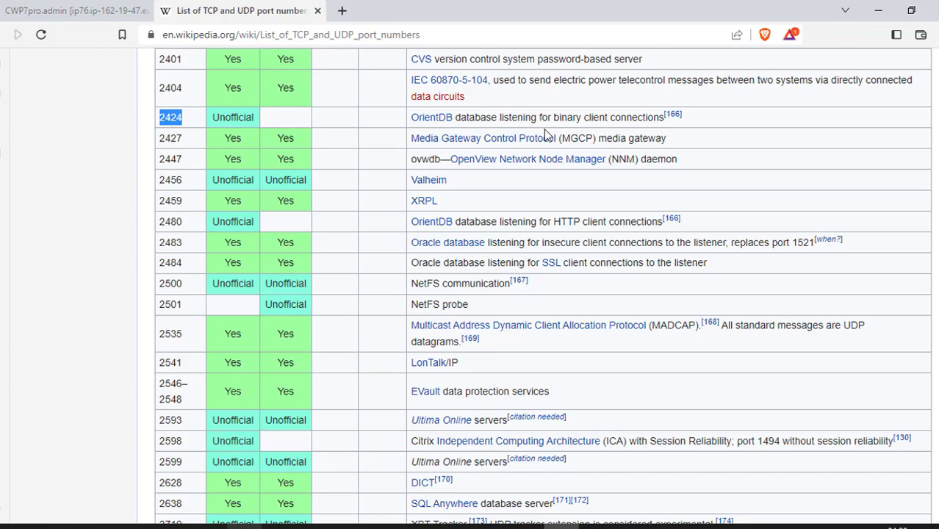
# Highlight port 3283 in the list, then switch back to the CWP7pro admin dashboard.
pyautogui.scroll(-7, 545, 133)
pyautogui.scroll(-3, 538, 147)
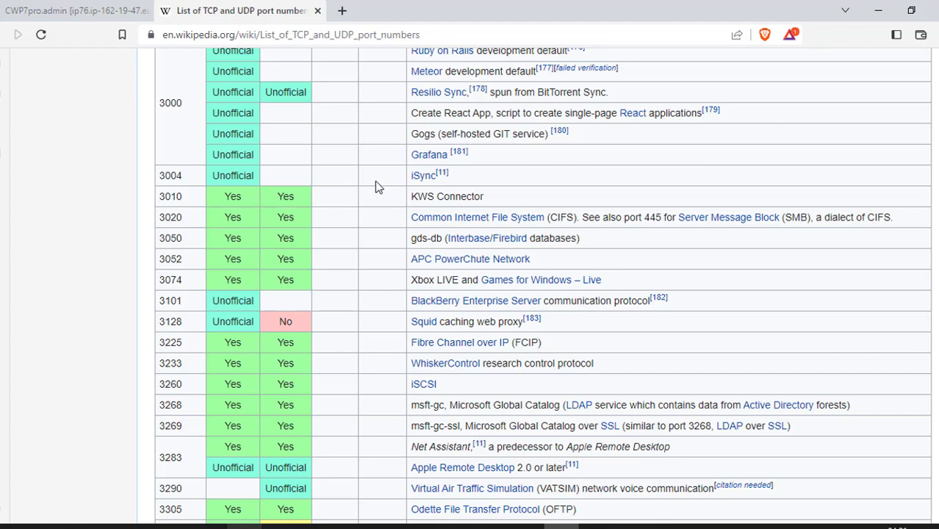
pyautogui.scroll(-2, 388, 308)
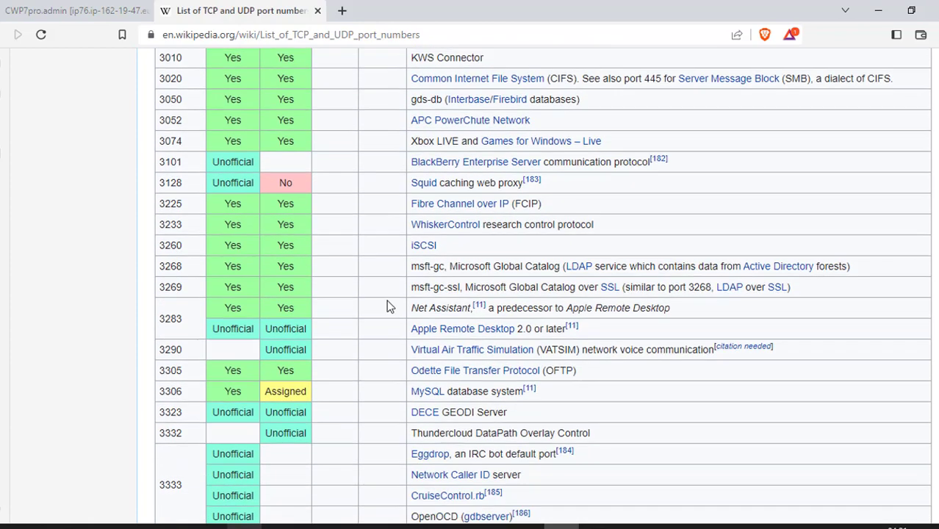
pyautogui.moveTo(163, 316); pyautogui.dragTo(185, 316)
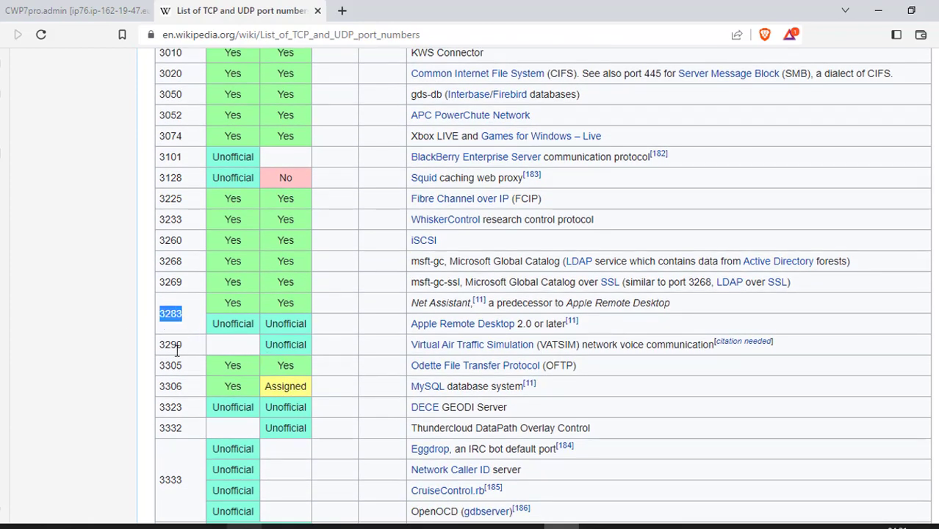
pyautogui.scroll(-1, 180, 342)
pyautogui.scroll(-15, 187, 337)
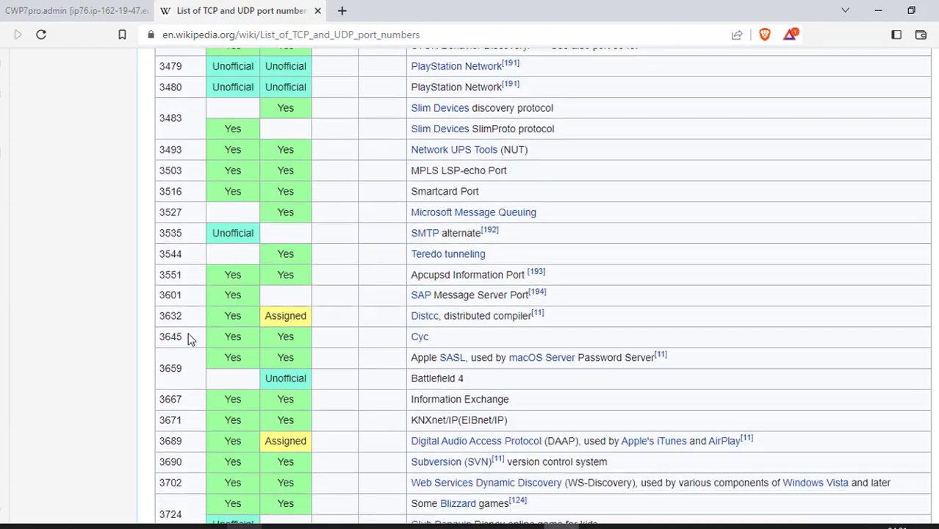
pyautogui.click(73, 10)
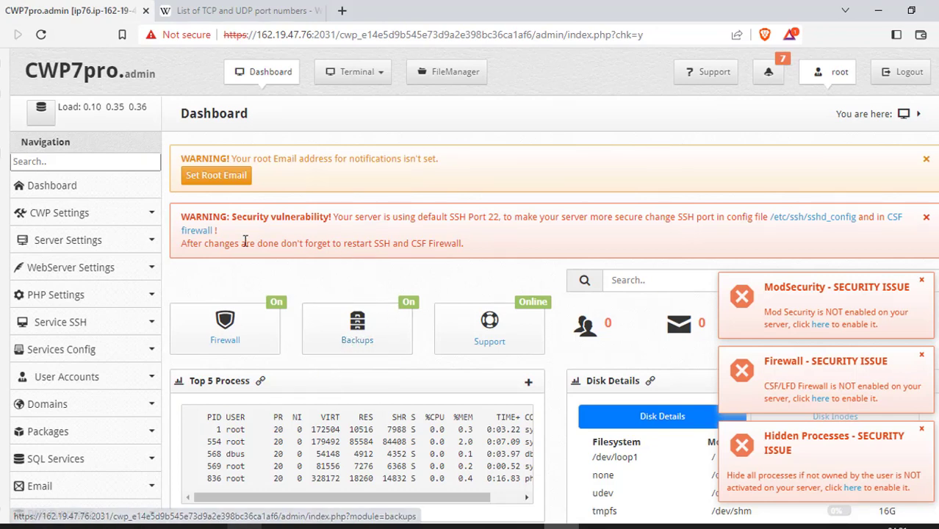
# Open /etc/ssh/sshd_config from the Dashboard's security vulnerability warning link.
pyautogui.click(823, 221)
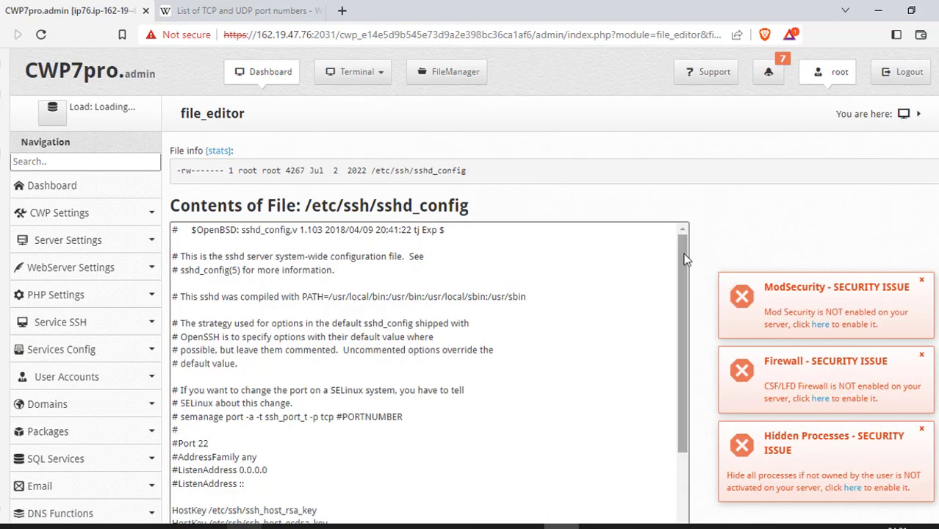
# Uncomment the '#Port 22' line in sshd_config, change it to Port 3286, and save.
pyautogui.click(176, 445)
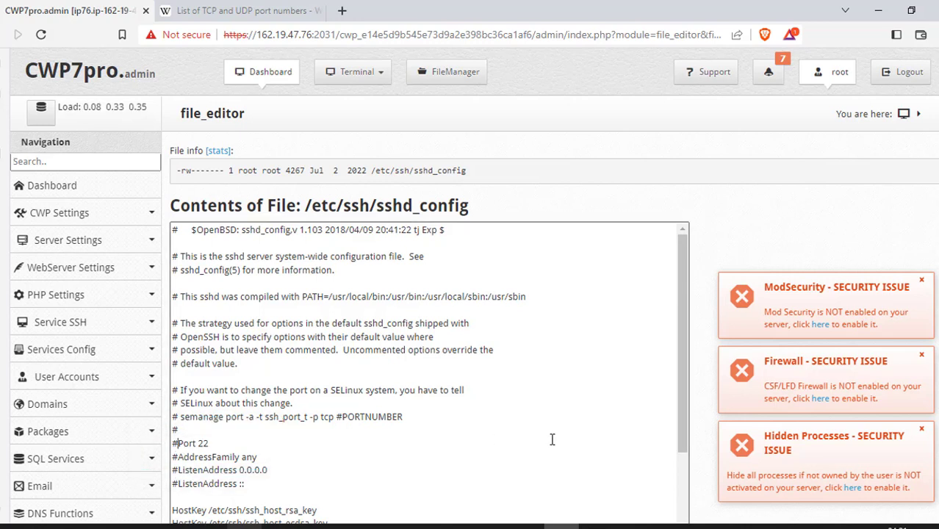
pyautogui.press('BackSpace')
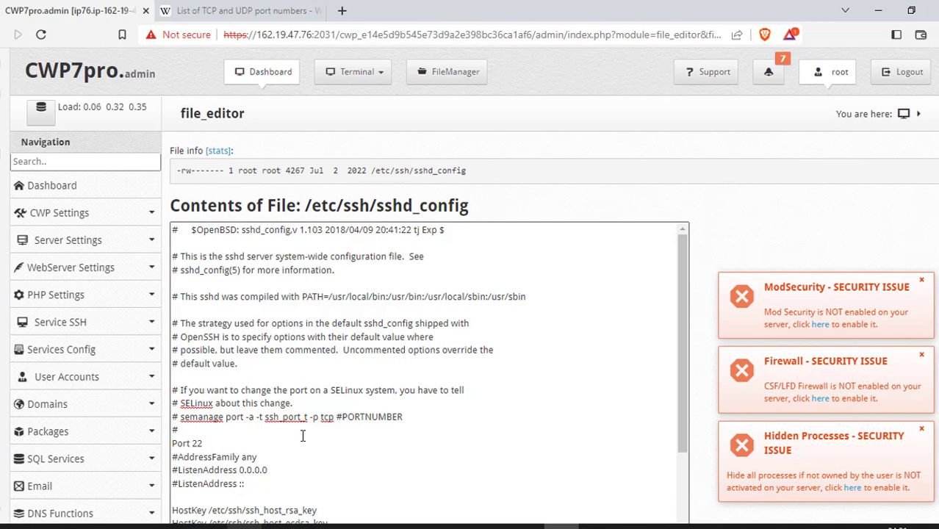
pyautogui.click(249, 444)
pyautogui.press('BackSpace')
pyautogui.write('3')
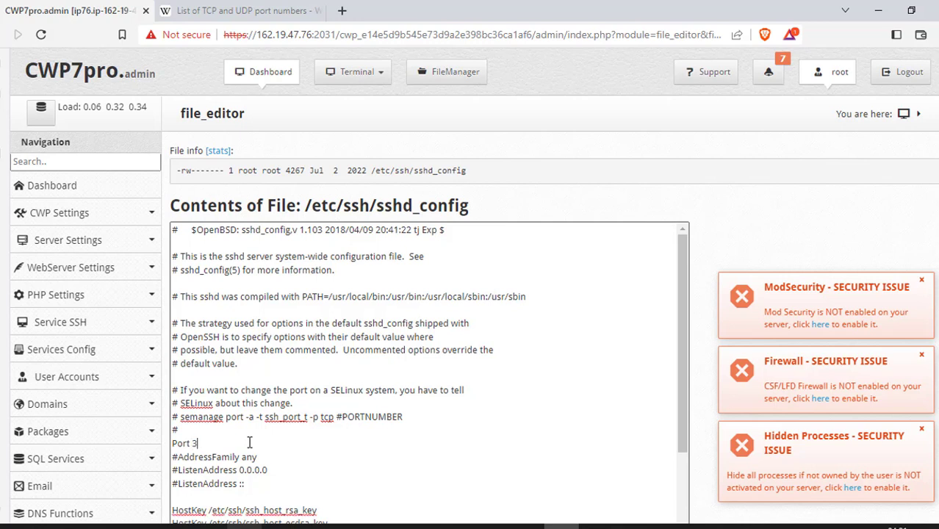
pyautogui.write('286')
pyautogui.scroll(-15, 249, 443)
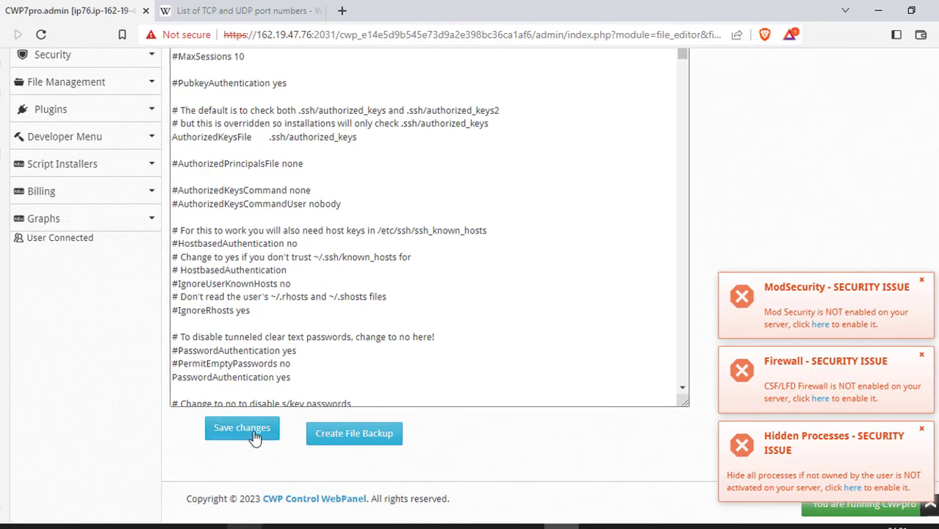
pyautogui.click(250, 434)
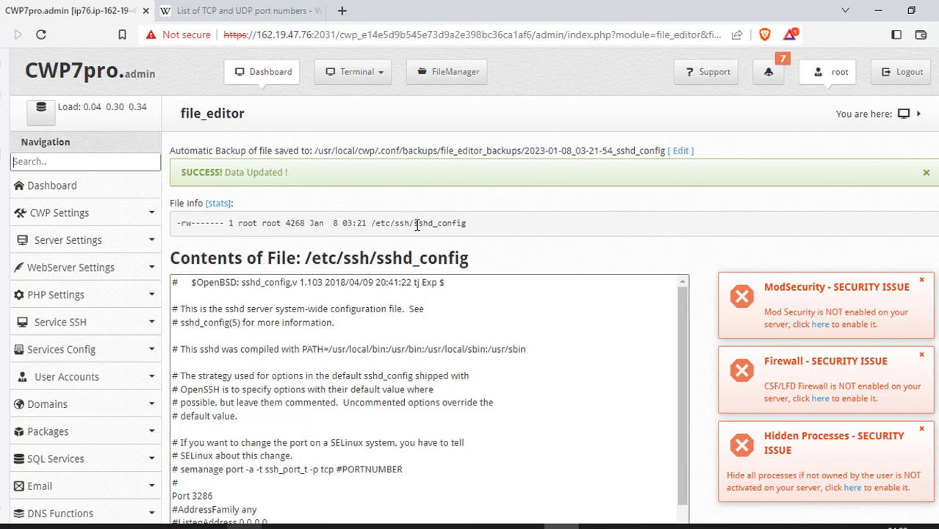
# Find CSF Firewall through the menu search 'fire' and open its Firewall Configuration file.
pyautogui.click(119, 165)
pyautogui.write('fire')
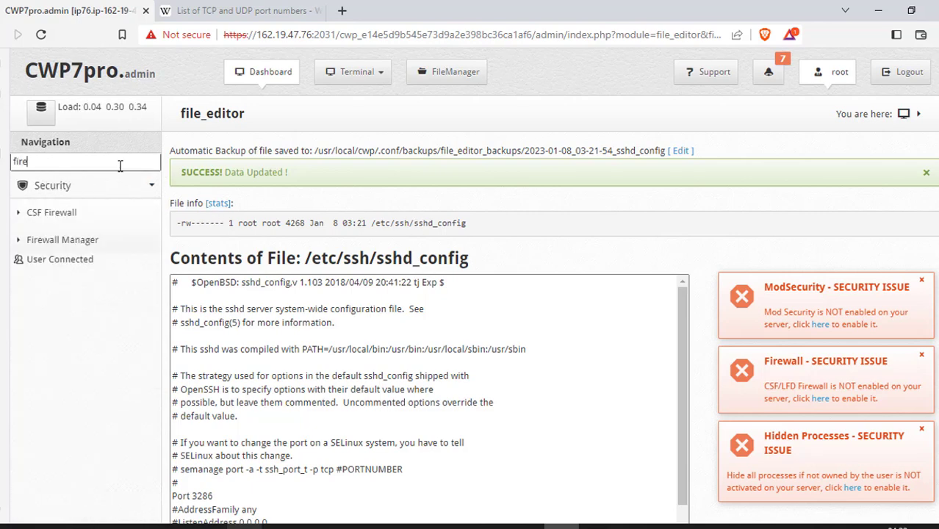
pyautogui.click(60, 218)
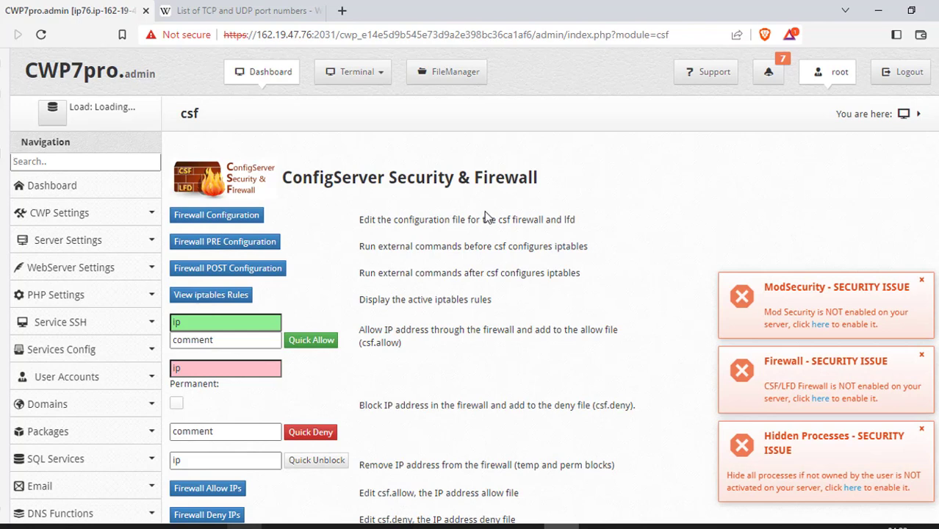
pyautogui.click(224, 217)
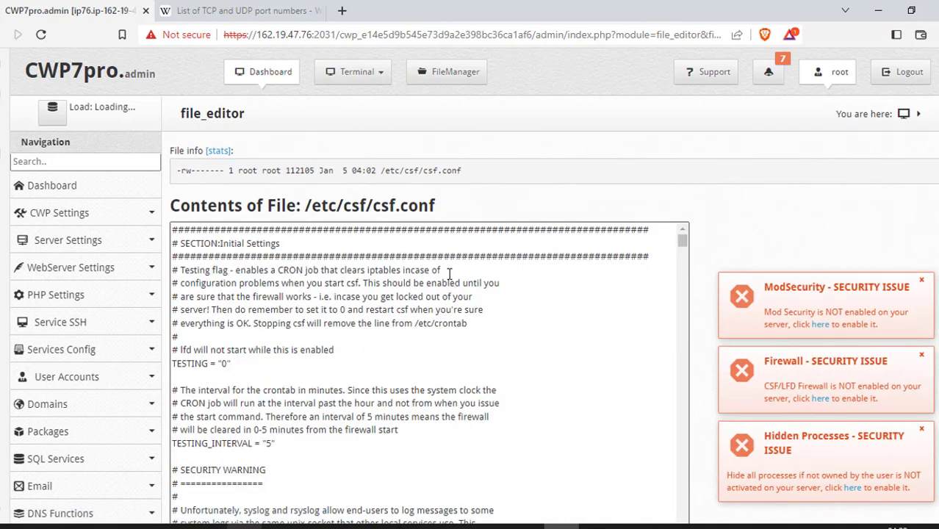
# Append 3286 to the TCP_IN port list in csf.conf and save the file.
pyautogui.hotkey('ctrl', 'f')
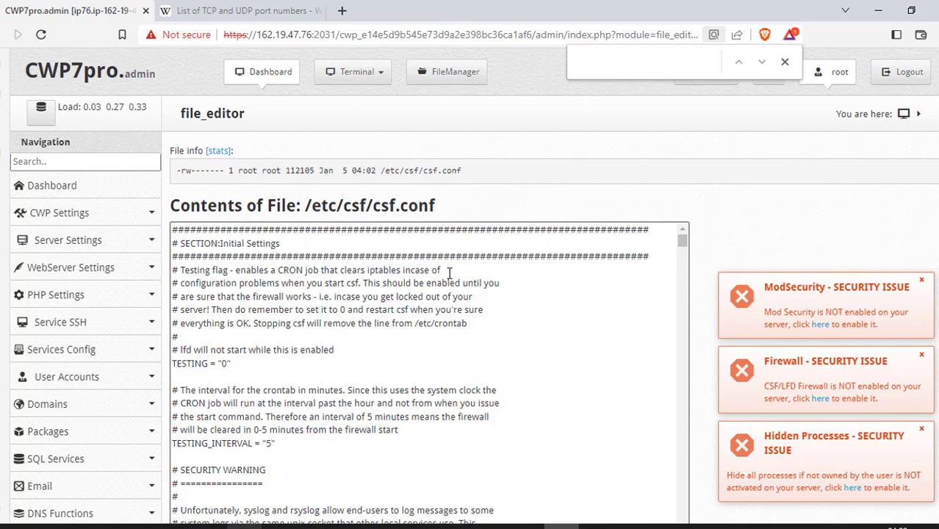
pyautogui.write('tcp')
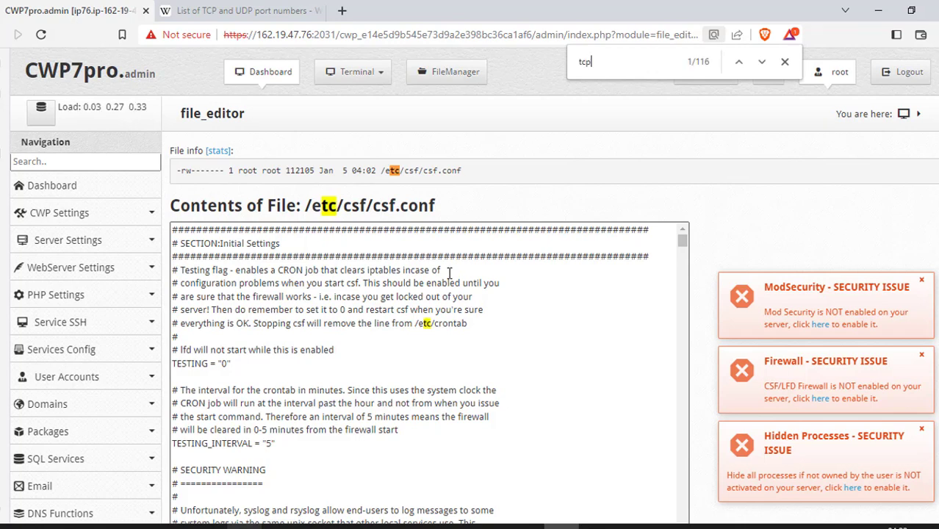
pyautogui.write('_in')
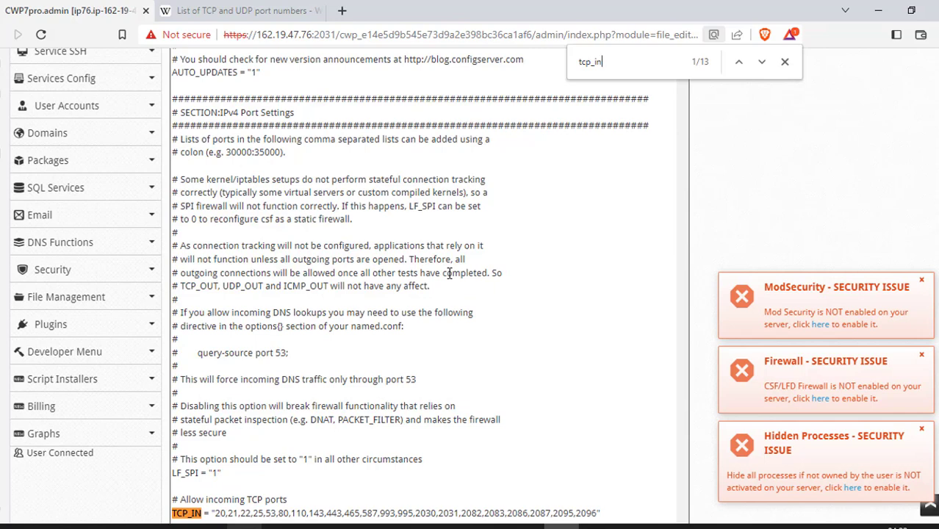
pyautogui.scroll(-2, 286, 383)
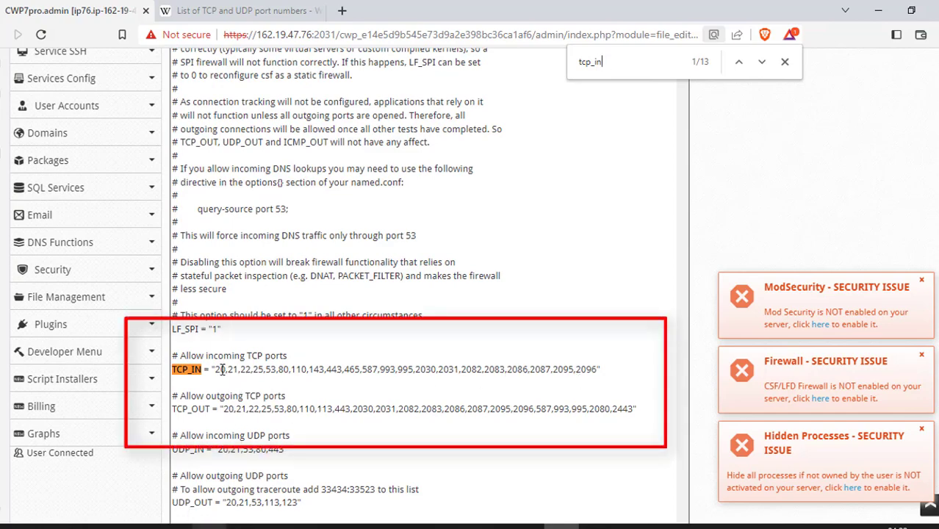
pyautogui.click(216, 369)
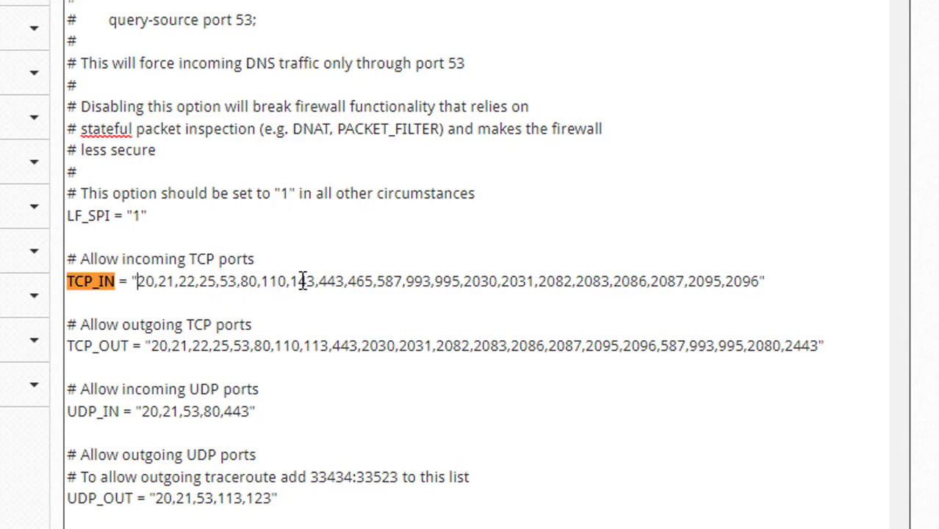
pyautogui.click(762, 281)
pyautogui.write(',3286')
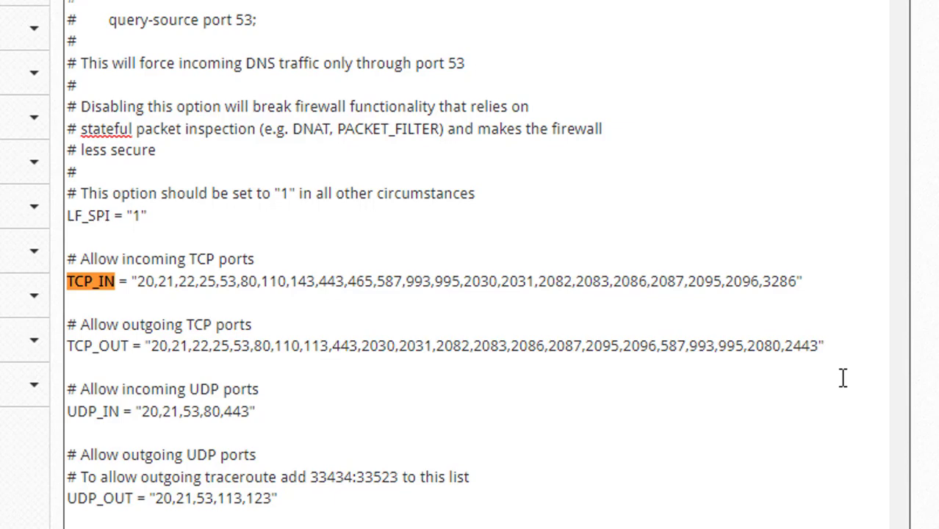
pyautogui.write(',3286')
pyautogui.scroll(-15, 732, 140)
pyautogui.scroll(-5, 843, 163)
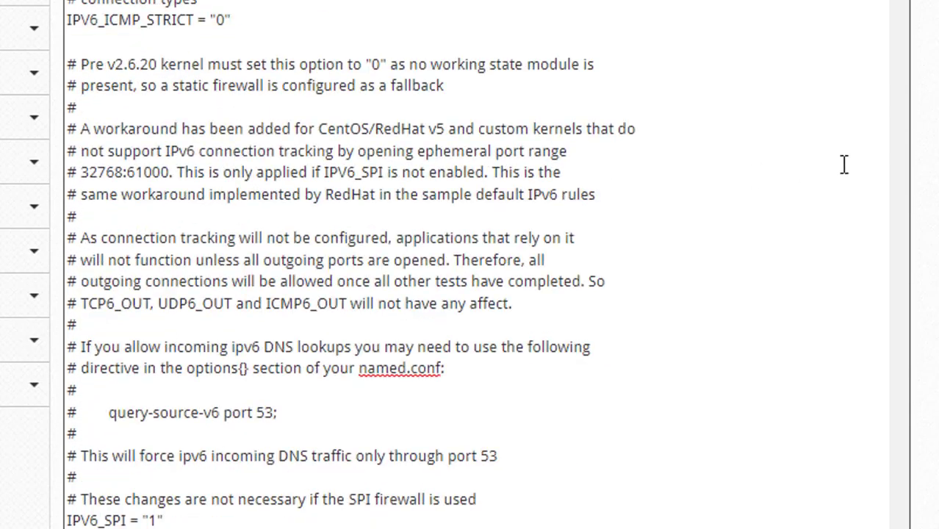
pyautogui.scroll(10, 866, 150)
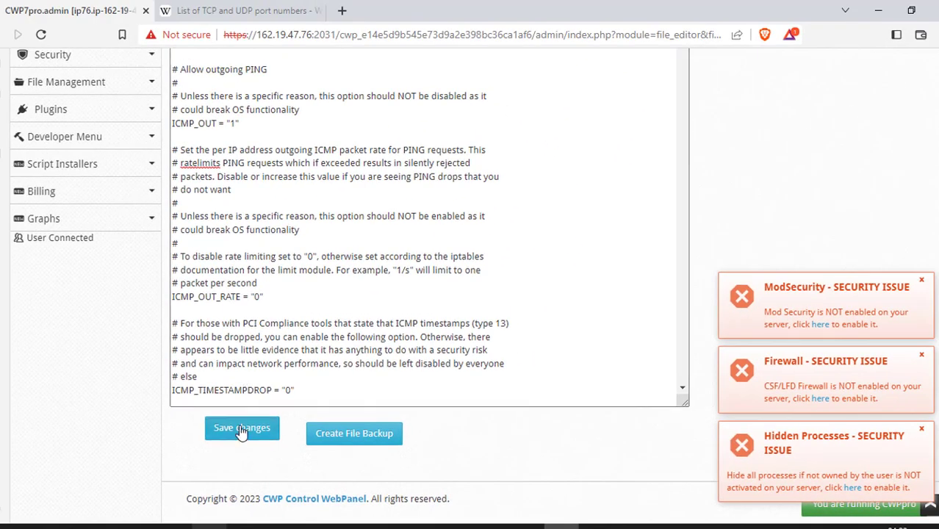
pyautogui.click(241, 431)
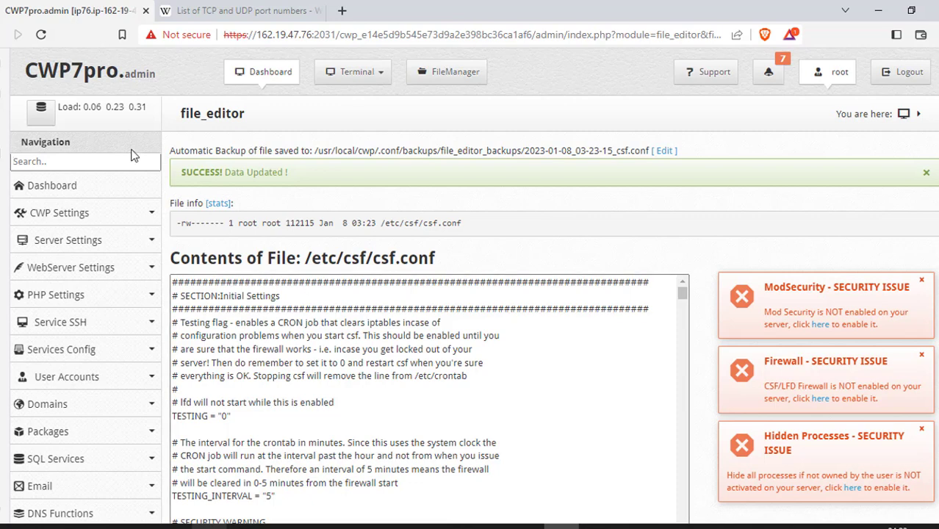
# Return to the dashboard and check the SSH Port reading, which still shows 22.
pyautogui.click(252, 73)
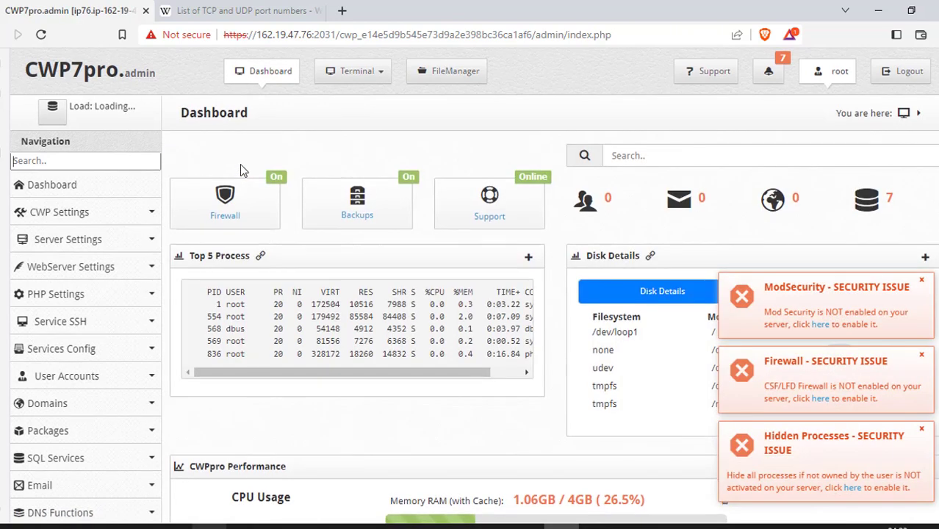
pyautogui.scroll(-5, 239, 164)
pyautogui.scroll(-4, 242, 163)
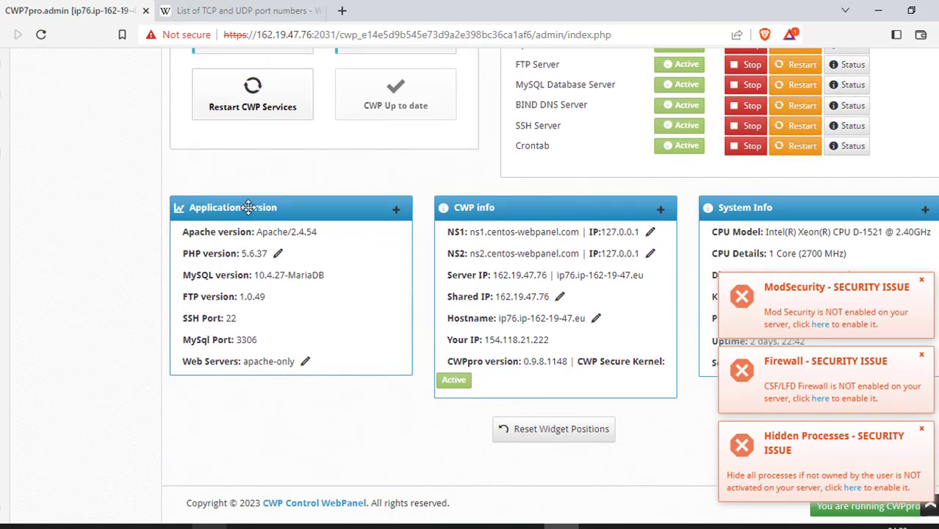
pyautogui.scroll(10, 243, 191)
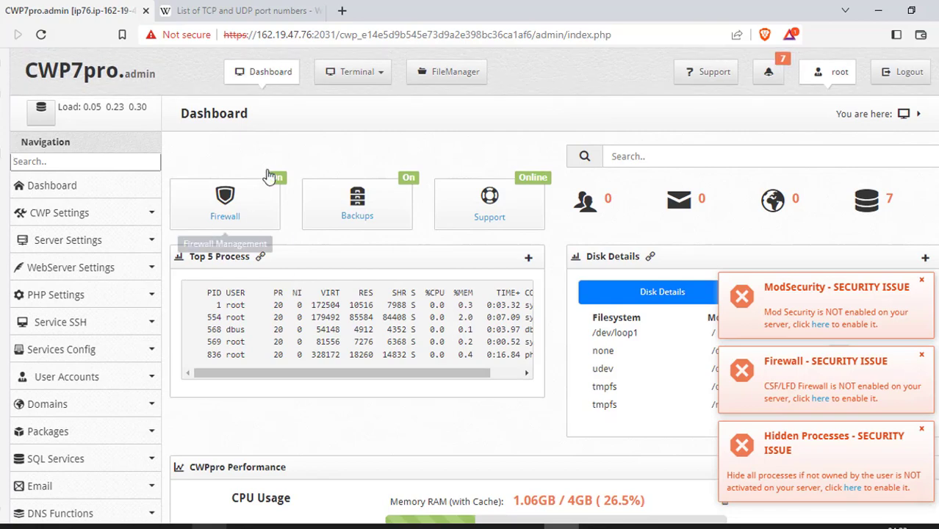
pyautogui.scroll(-3, 271, 178)
pyautogui.scroll(-5, 270, 177)
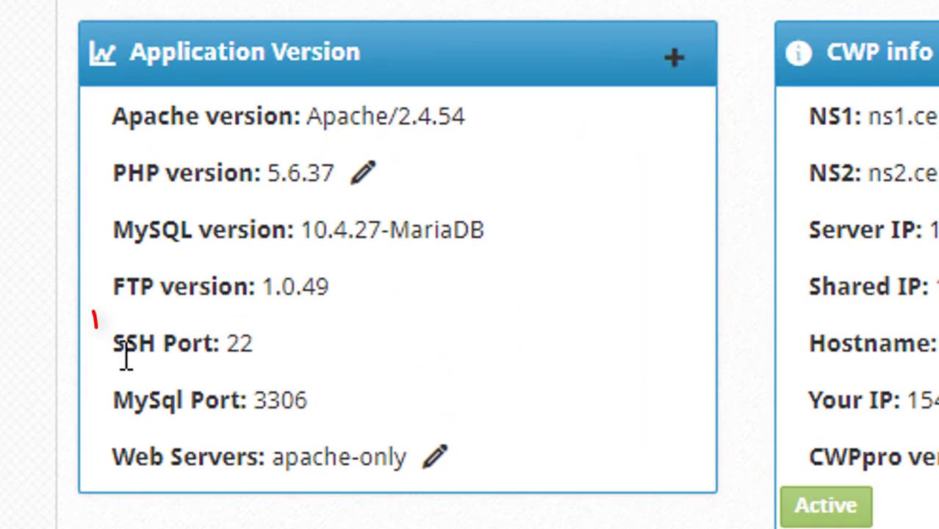
pyautogui.moveTo(114, 347); pyautogui.dragTo(281, 373)
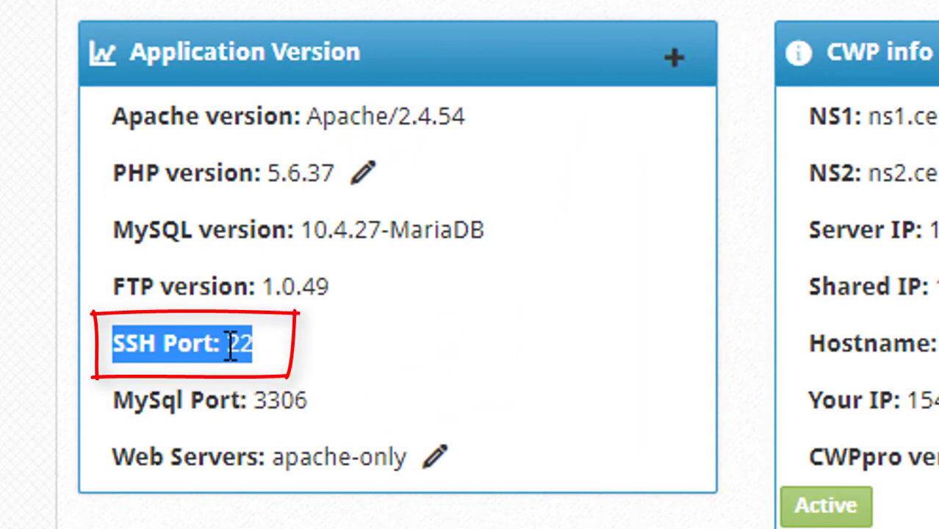
pyautogui.click(268, 348)
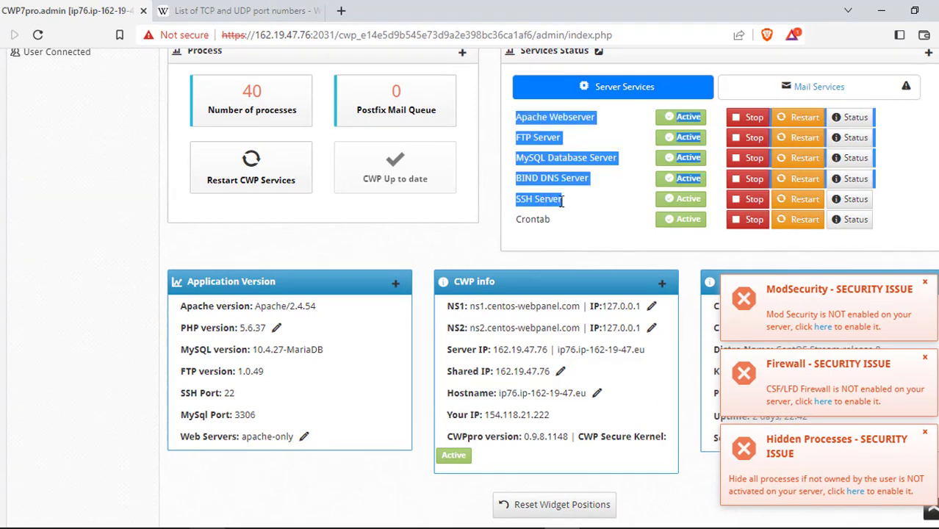
# Restart the SSH Server service in Services Status, then open the Firewall manager.
pyautogui.moveTo(545, 203); pyautogui.dragTo(562, 201)
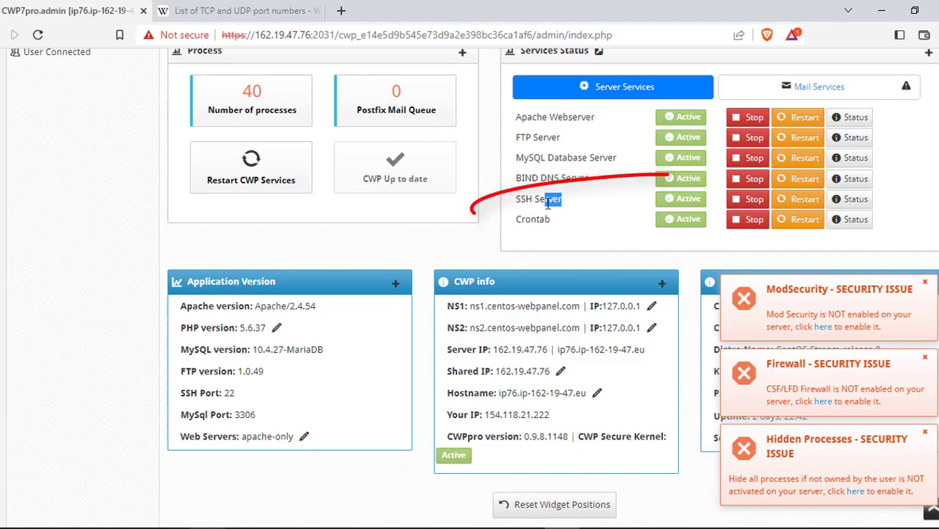
pyautogui.click(803, 202)
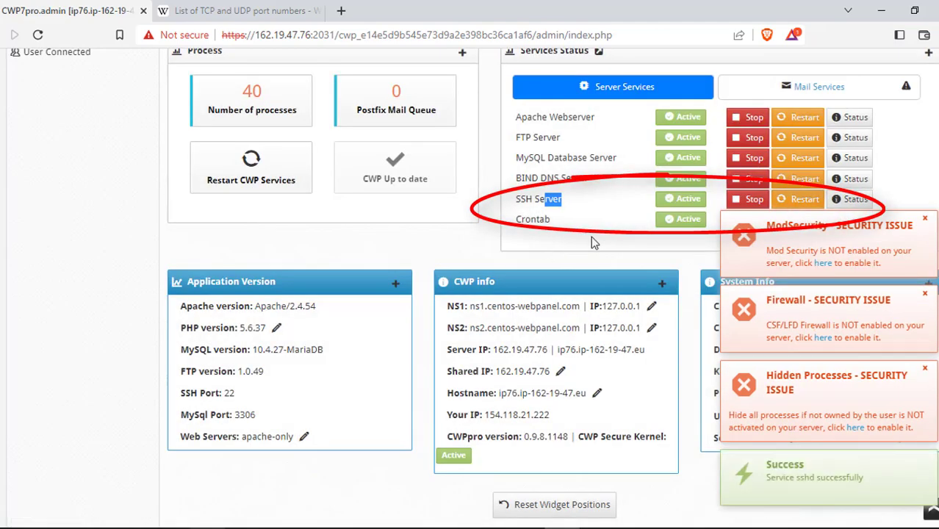
pyautogui.scroll(10, 590, 243)
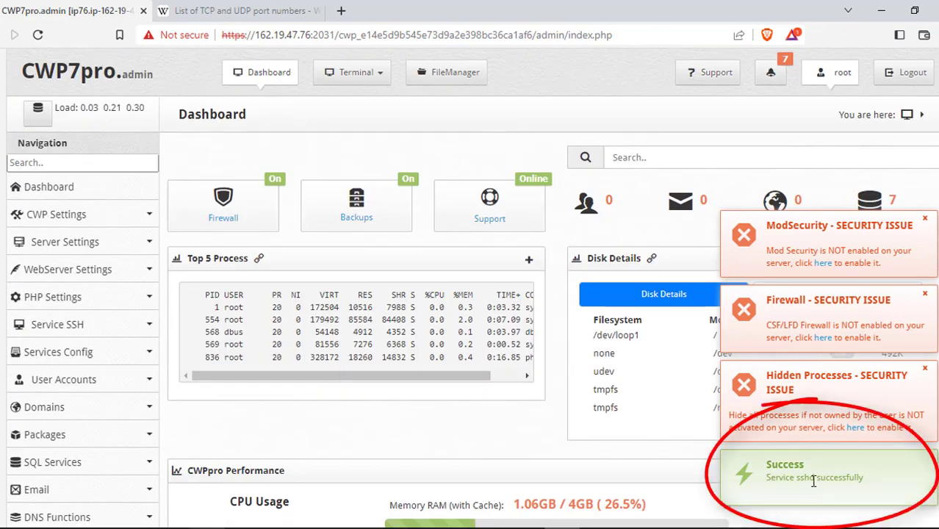
pyautogui.click(225, 205)
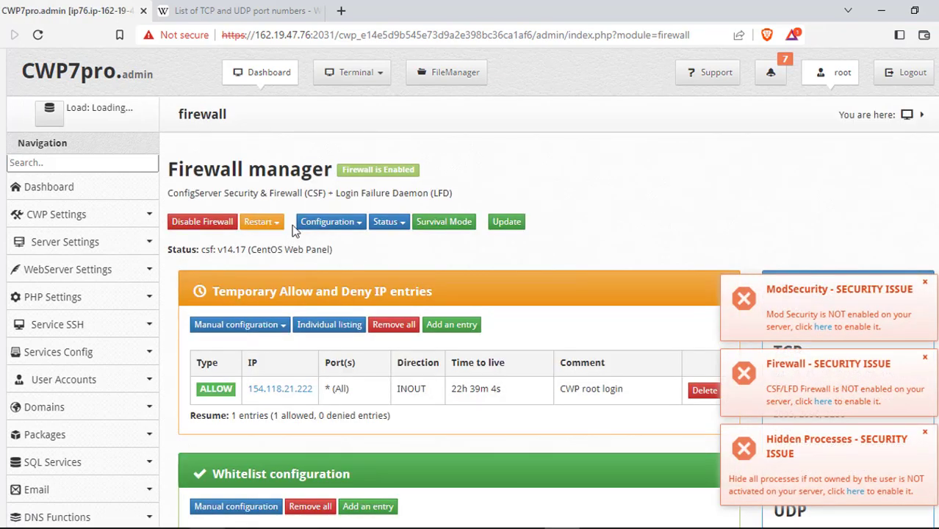
# Restart the CSF firewall from the Restart menu, review the csf -r output, and return to Dashboard.
pyautogui.click(275, 226)
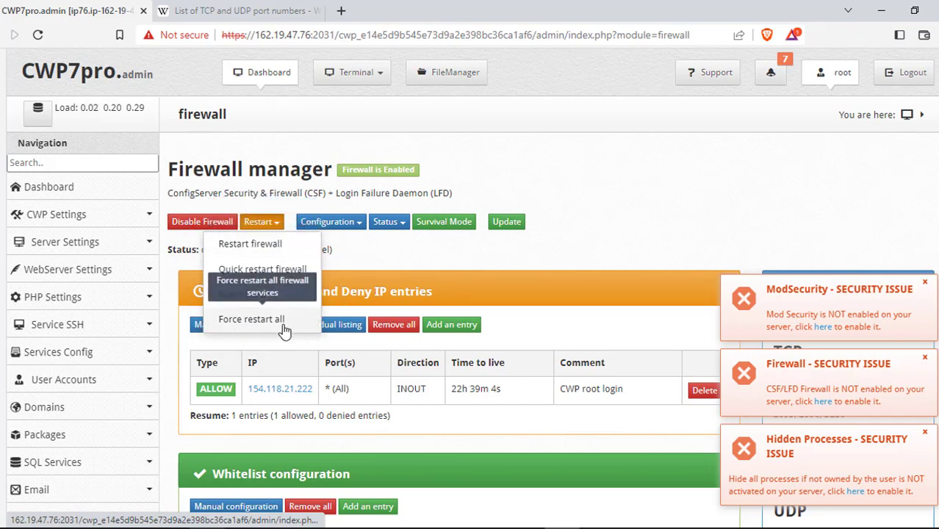
pyautogui.click(236, 249)
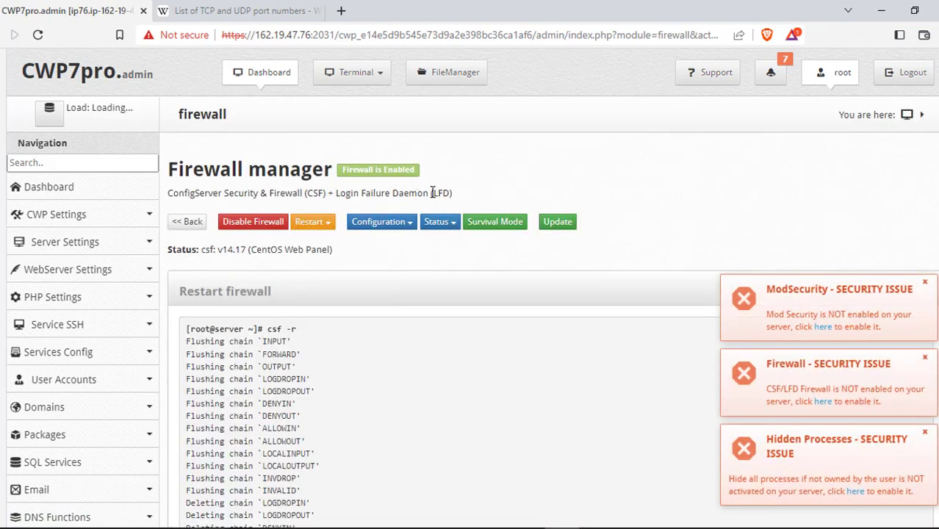
pyautogui.scroll(-13, 457, 180)
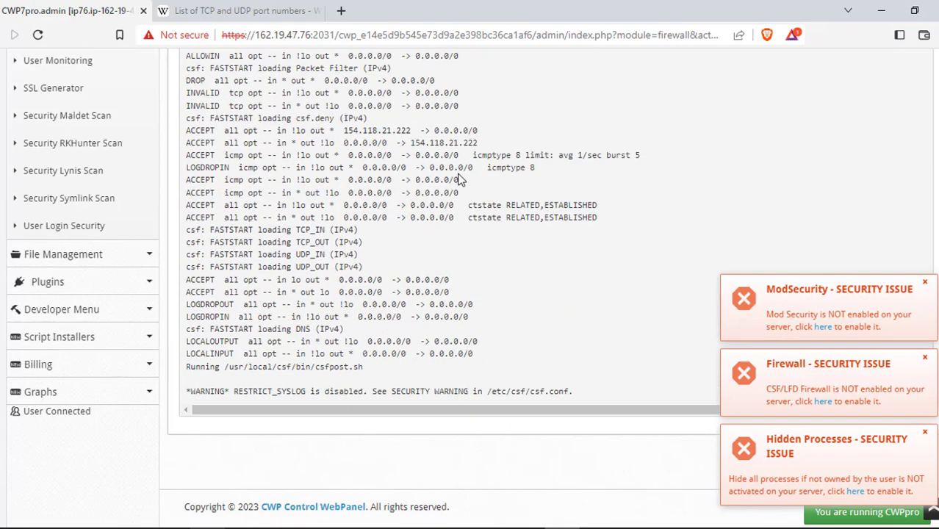
pyautogui.scroll(13, 459, 176)
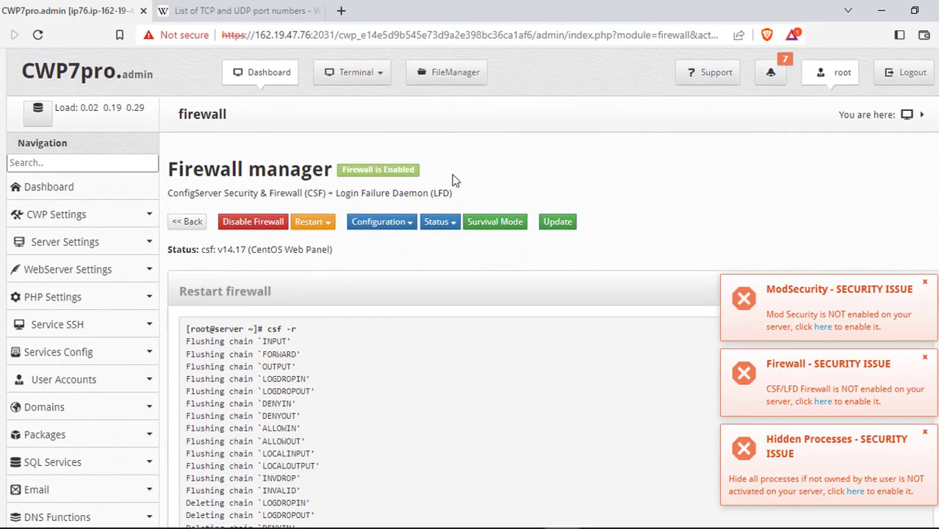
pyautogui.click(261, 72)
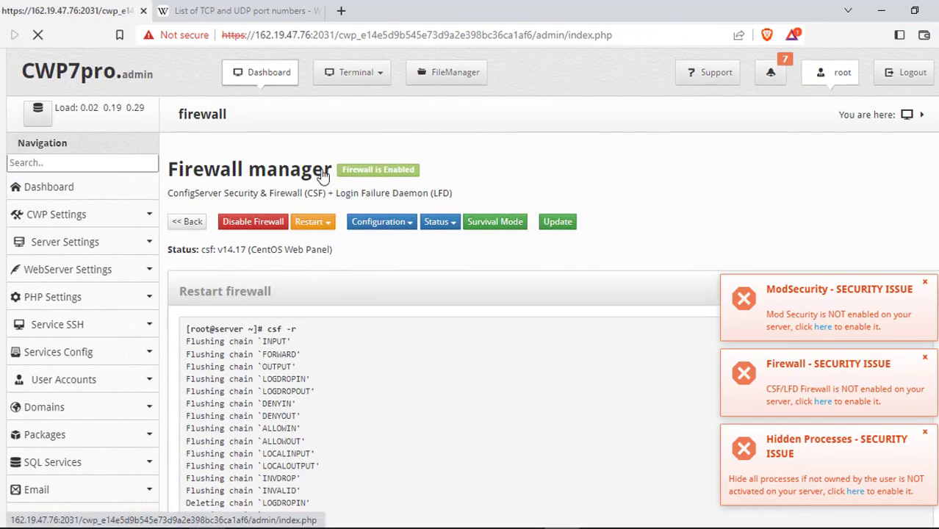
# Scroll the dashboard and highlight the SSH Port value, confirming it reads 3286.
pyautogui.scroll(-10, 425, 163)
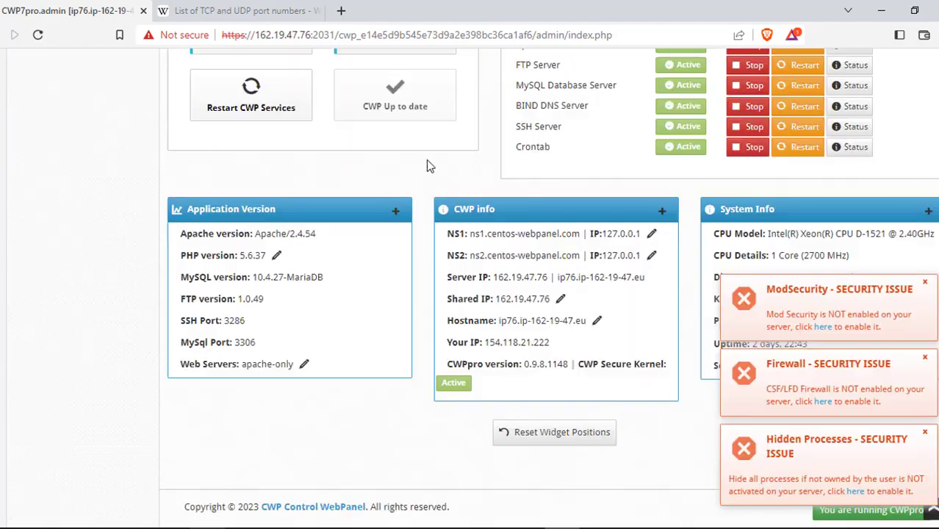
pyautogui.moveTo(181, 320); pyautogui.dragTo(249, 330)
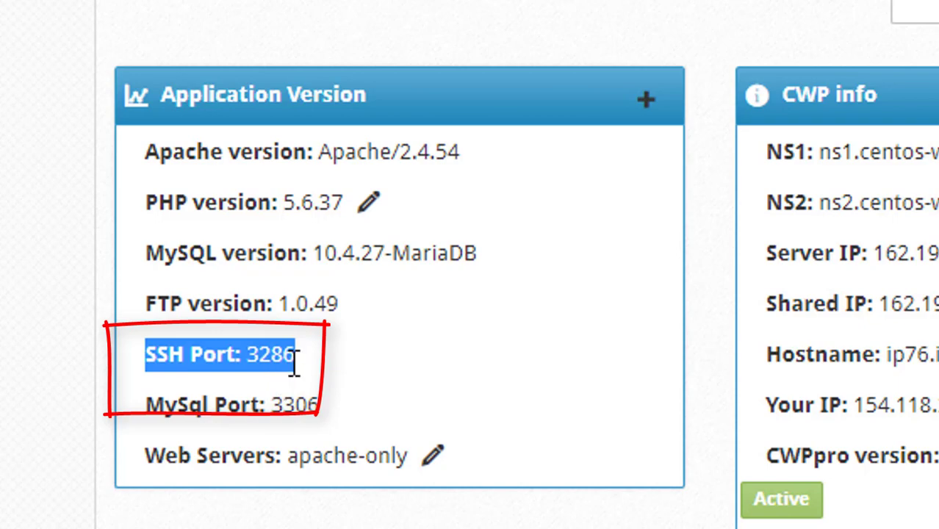
pyautogui.click(367, 388)
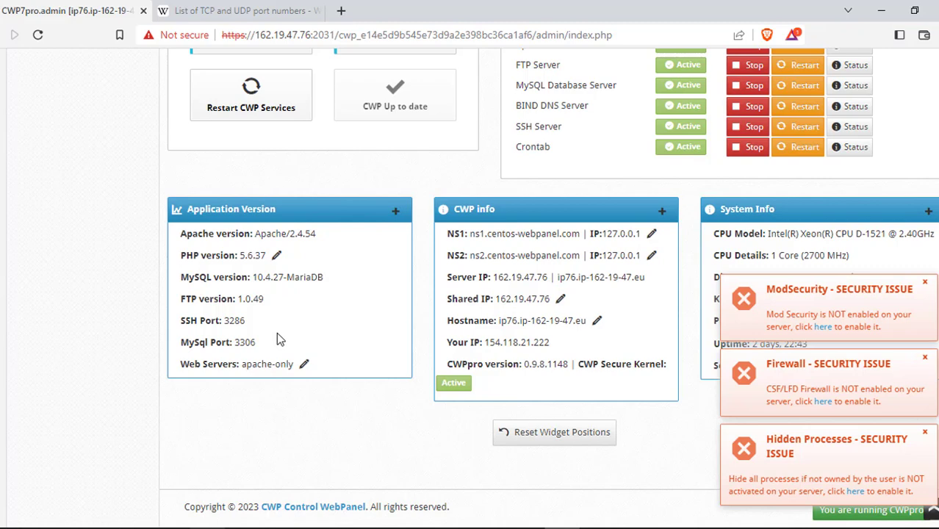
pyautogui.scroll(3, 506, 243)
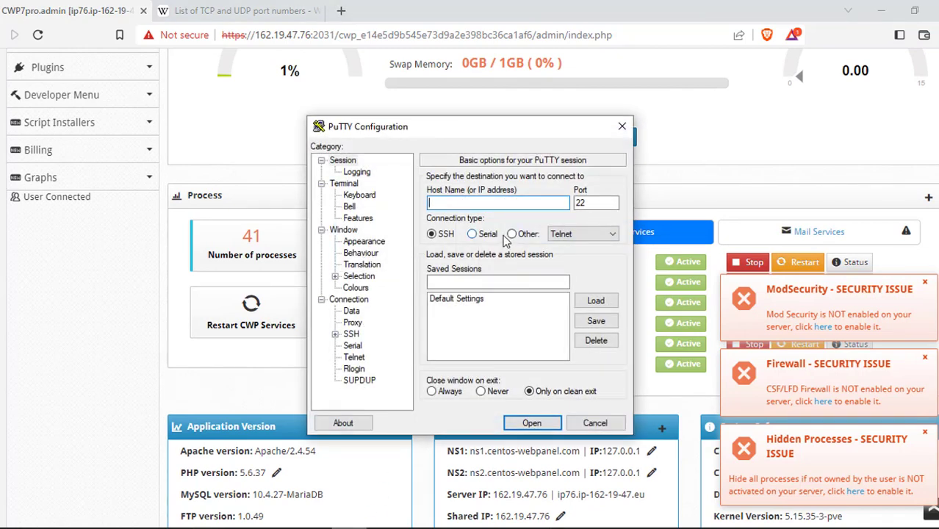
# Try connecting PuTTY to 162.19.47.76 on port 22 and dismiss the Connection refused error.
pyautogui.write('162.19.47.76')
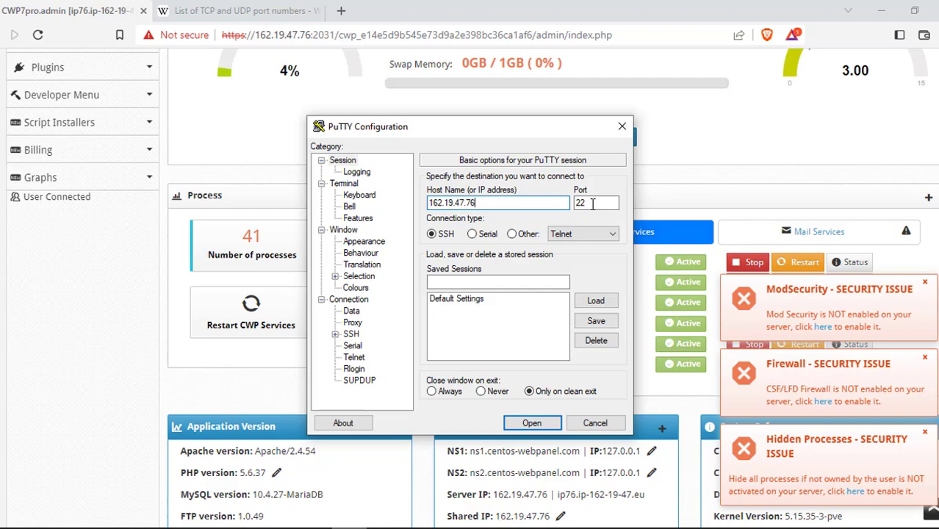
pyautogui.click(532, 422)
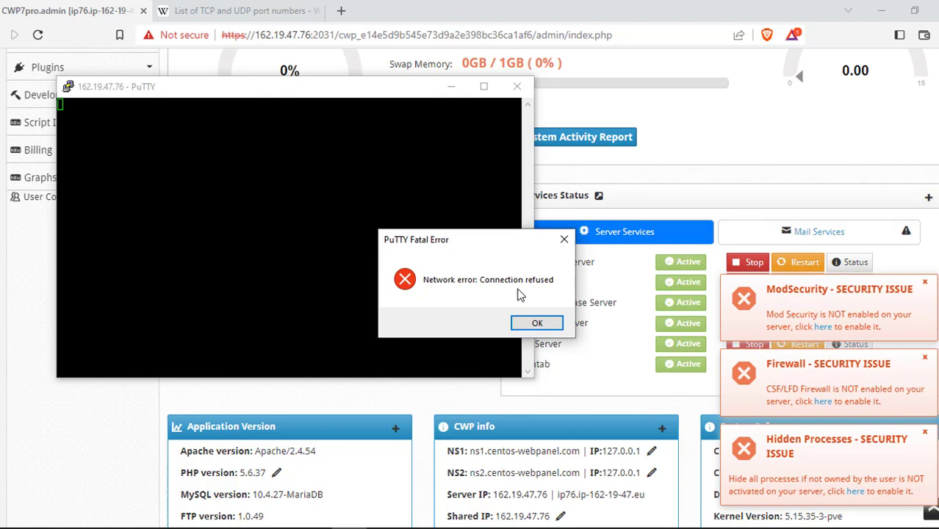
pyautogui.click(539, 323)
# Start a new PuTTY session to the server on port 3286 and accept its host key.
pyautogui.rightClick(268, 92)
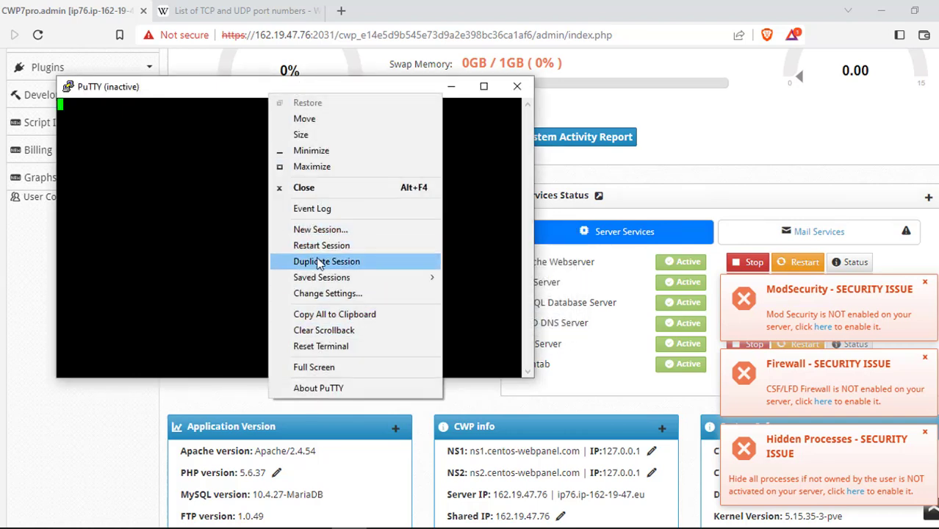
pyautogui.click(319, 231)
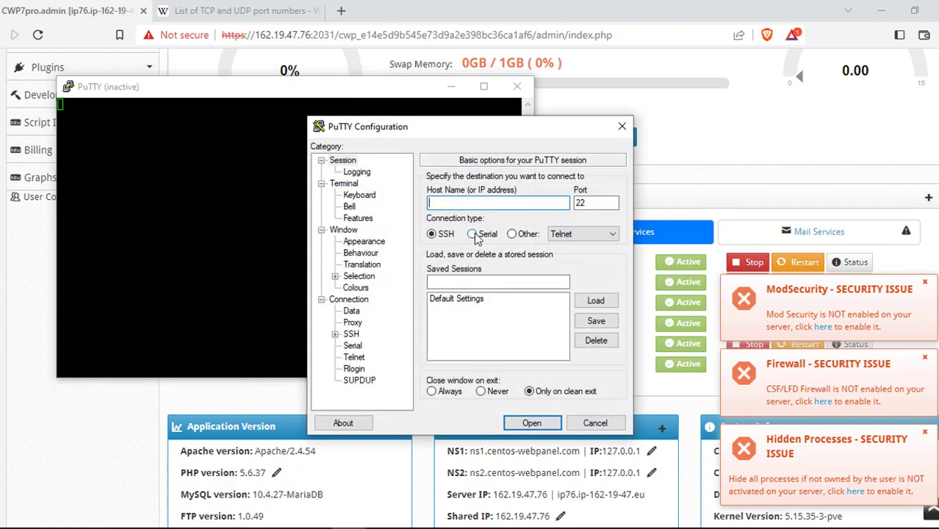
pyautogui.write('16.')
pyautogui.write('2.1')
pyautogui.write('9')
pyautogui.write('.47')
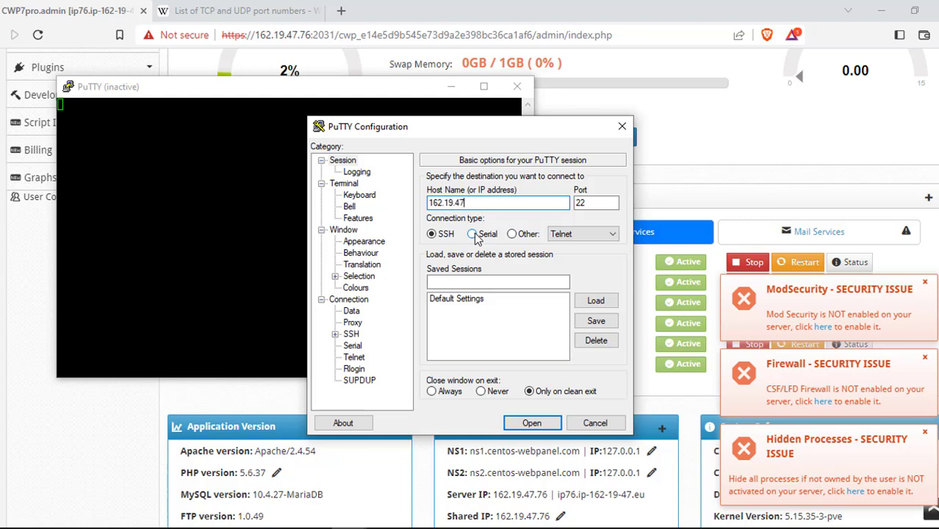
pyautogui.write('.76')
pyautogui.doubleClick(586, 203)
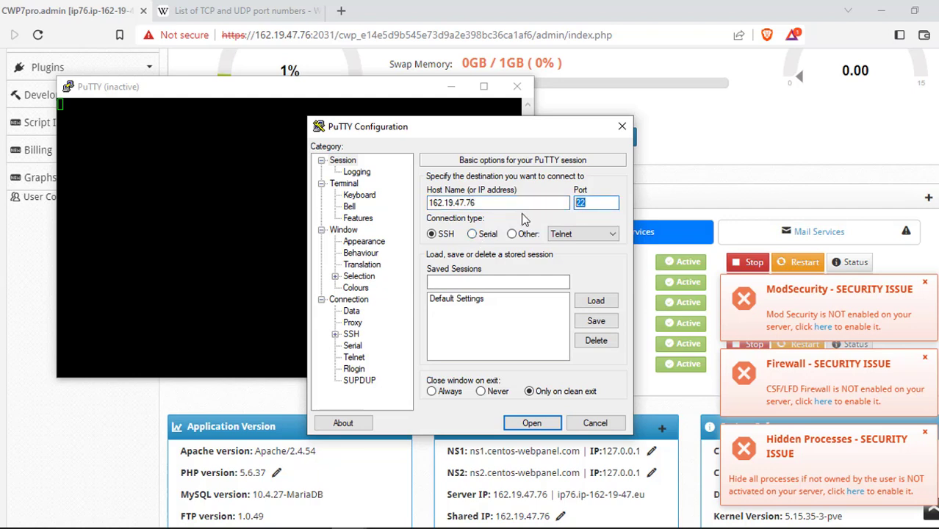
pyautogui.write('3286')
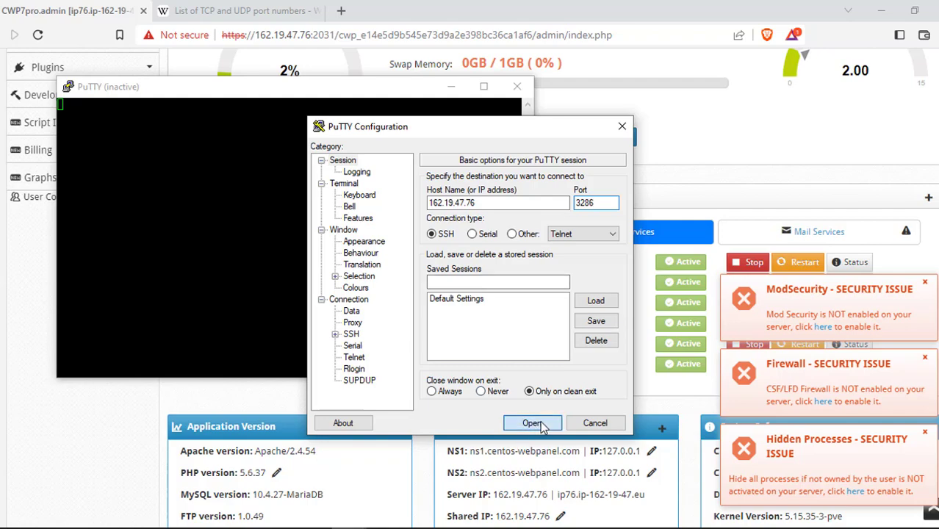
pyautogui.click(532, 424)
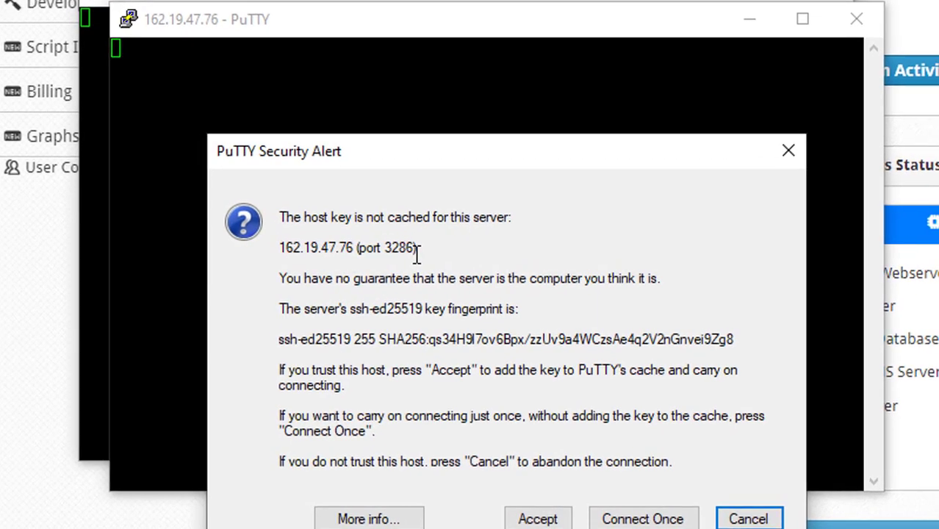
pyautogui.click(539, 519)
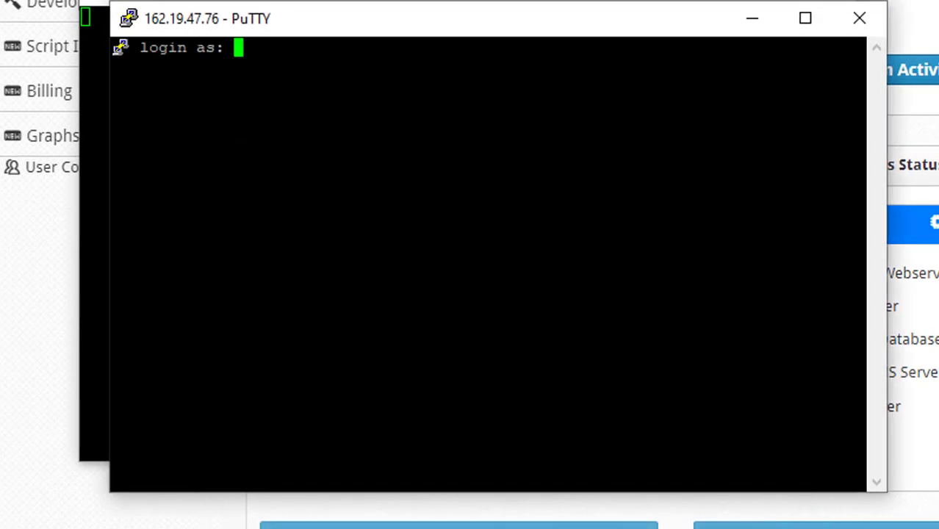
# Enter root at the login prompt, then close both PuTTY windows.
pyautogui.write('root')
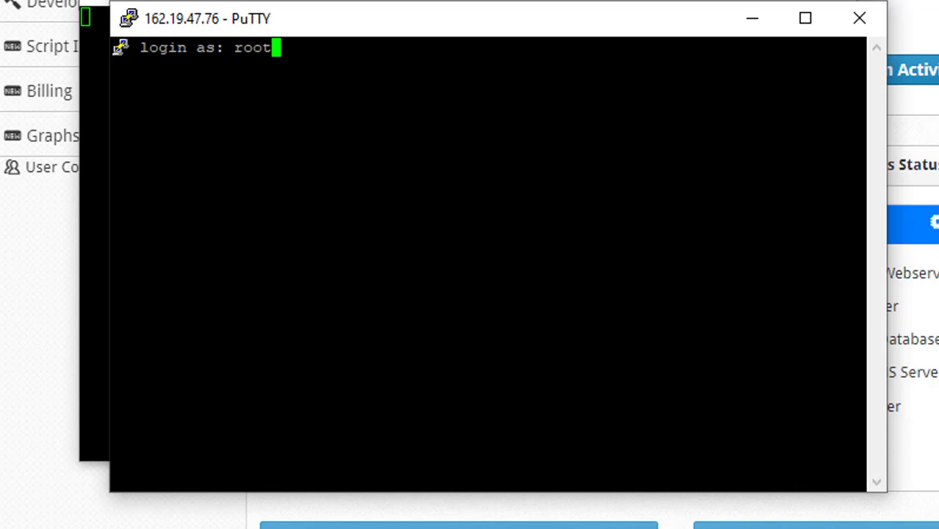
pyautogui.click(858, 22)
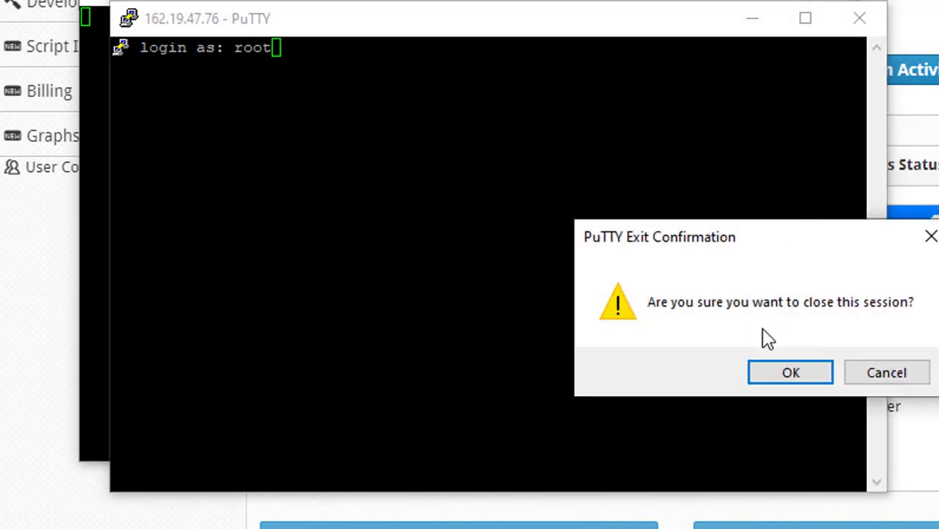
pyautogui.click(791, 375)
pyautogui.click(826, 3)
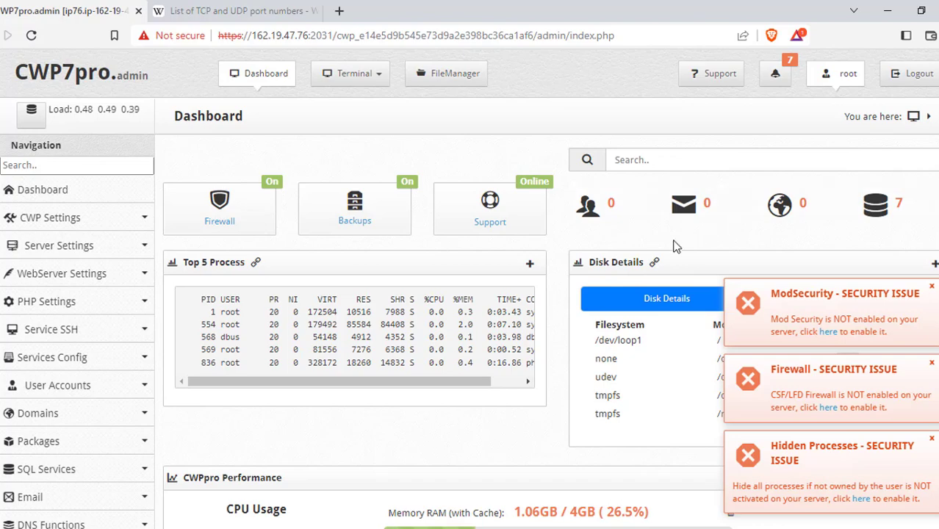
pyautogui.scroll(-4, 556, 299)
pyautogui.scroll(-6, 556, 299)
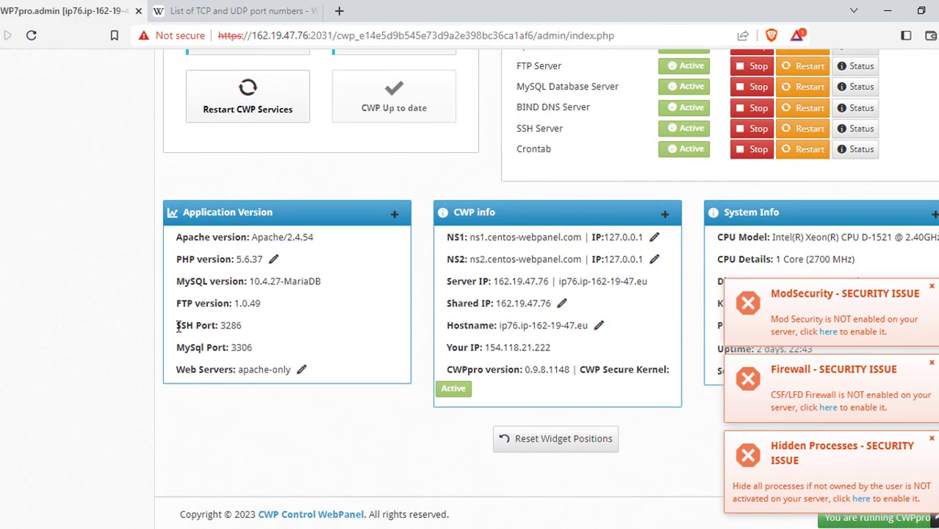
pyautogui.moveTo(177, 325); pyautogui.dragTo(252, 336)
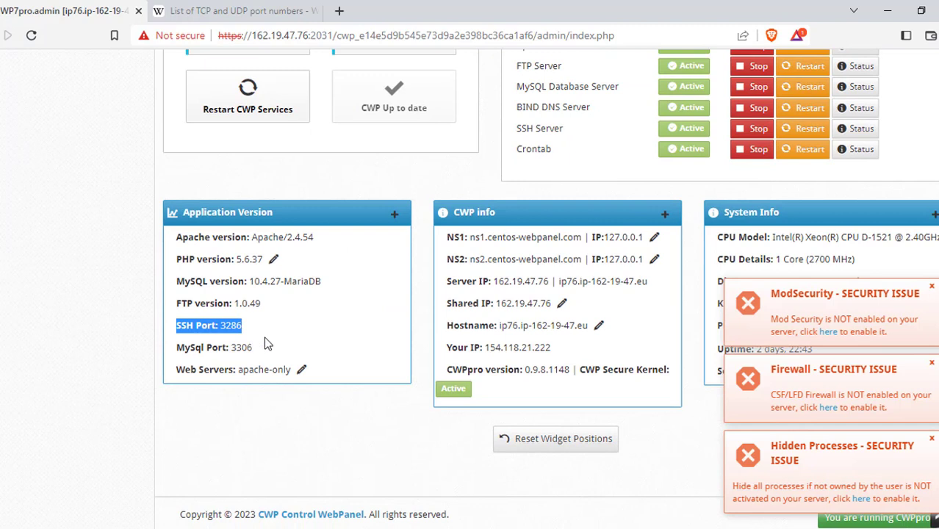
pyautogui.click(215, 331)
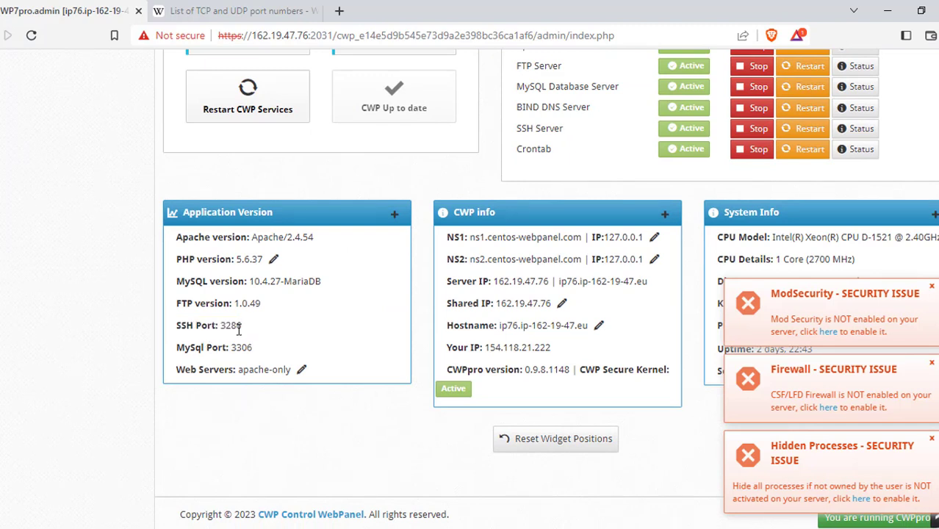